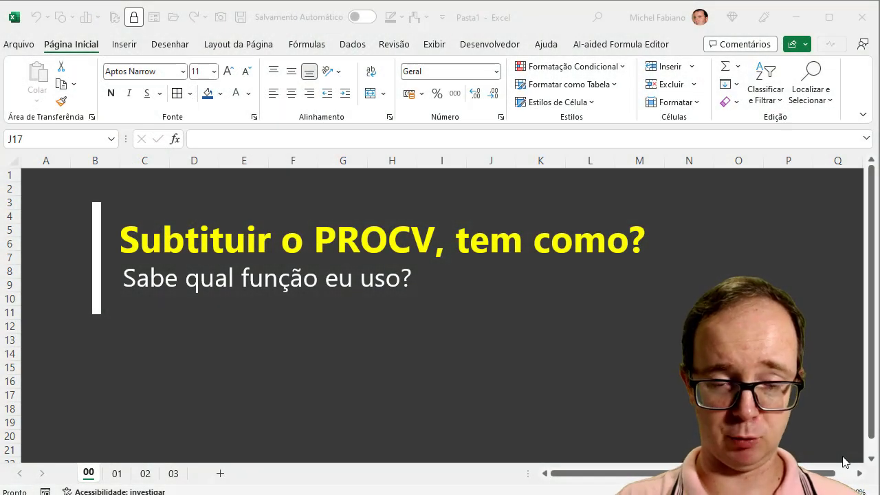
# On sheet 01, enter =PROCV(I2;B2:F8;2;0) in the Cliente cell I3.
pyautogui.hotkey('alt', 'Tab')
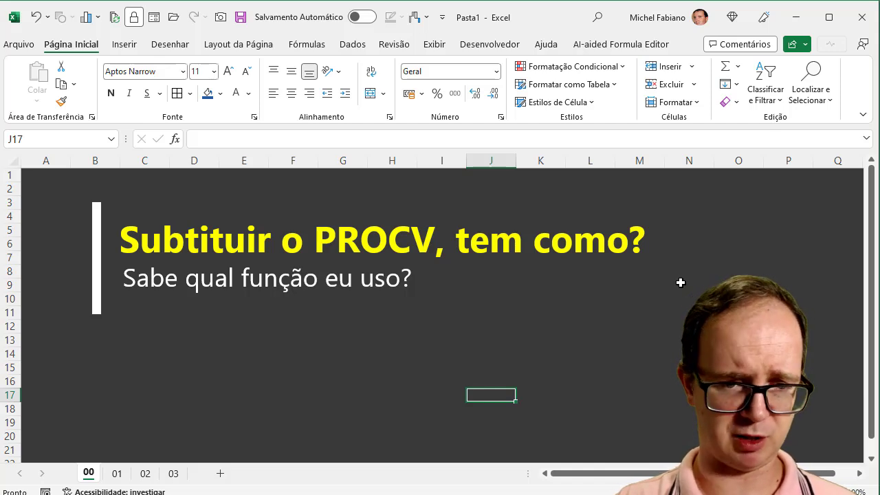
pyautogui.click(121, 474)
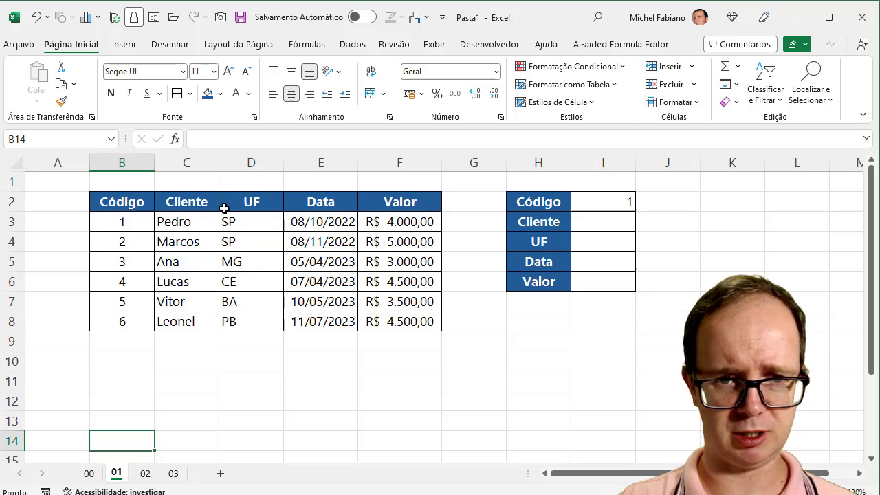
pyautogui.click(598, 225)
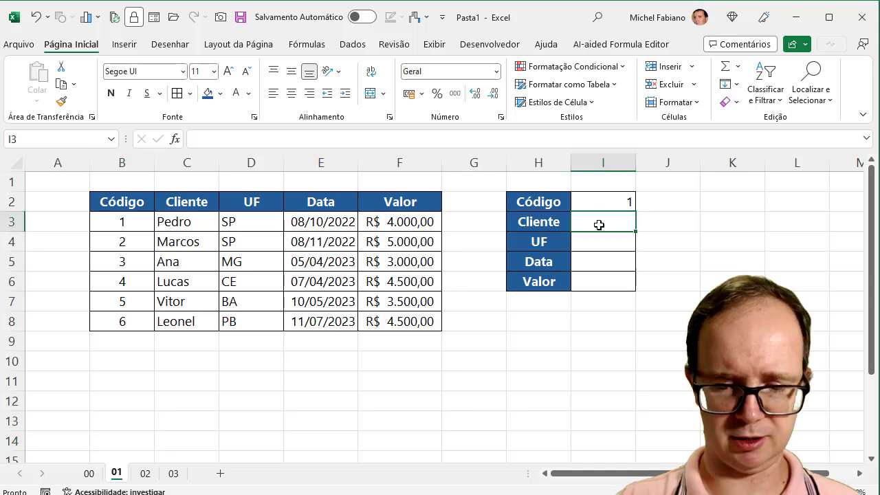
pyautogui.write('=pr')
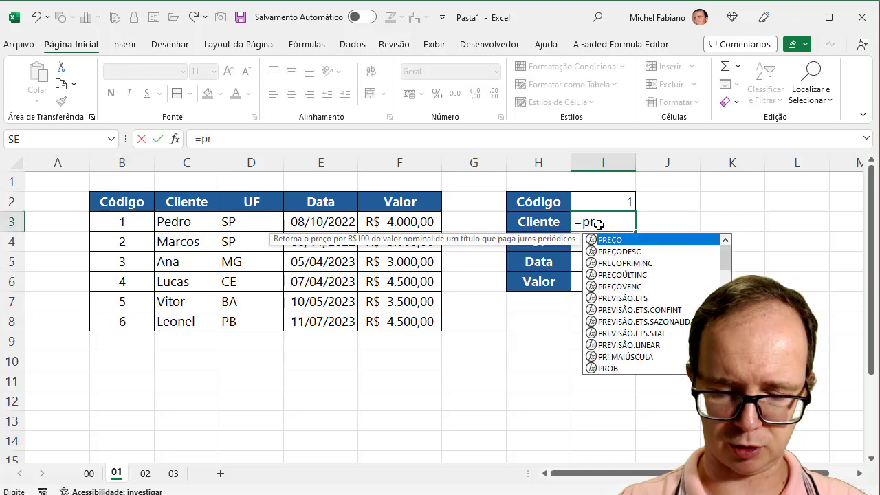
pyautogui.write('ocv(')
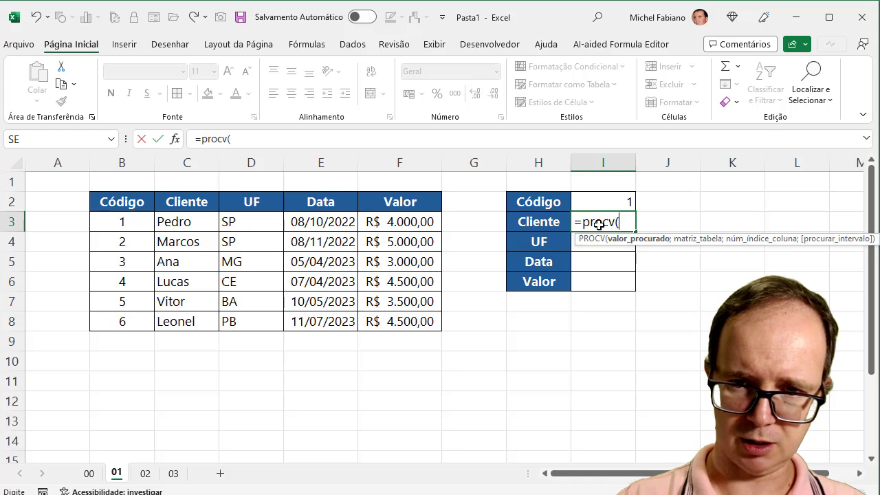
pyautogui.click(626, 198)
pyautogui.write(';')
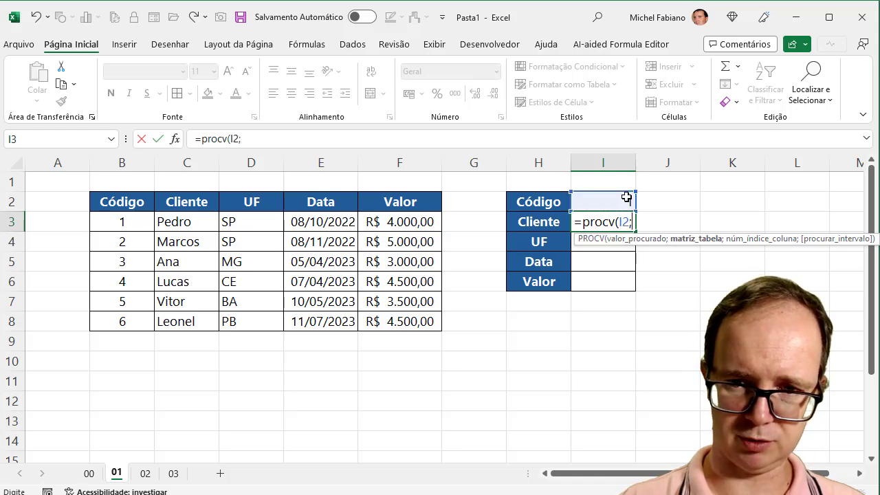
pyautogui.moveTo(133, 200); pyautogui.dragTo(375, 317)
pyautogui.write(';')
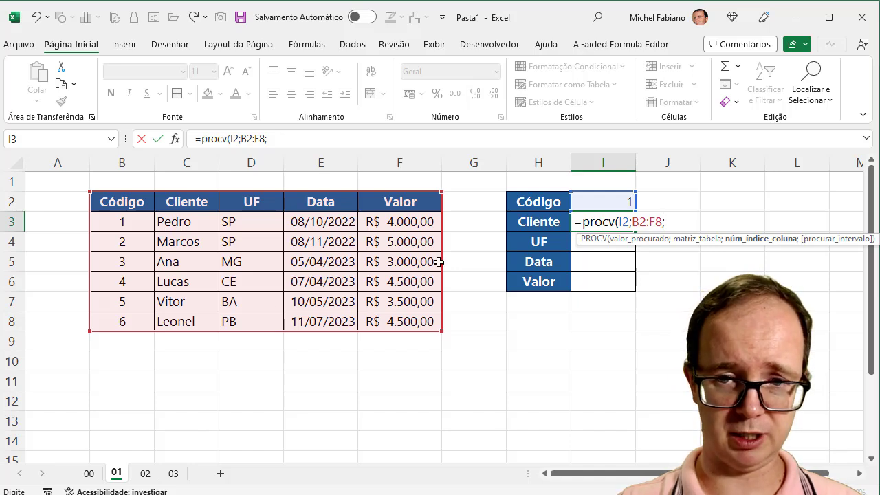
pyautogui.write('2')
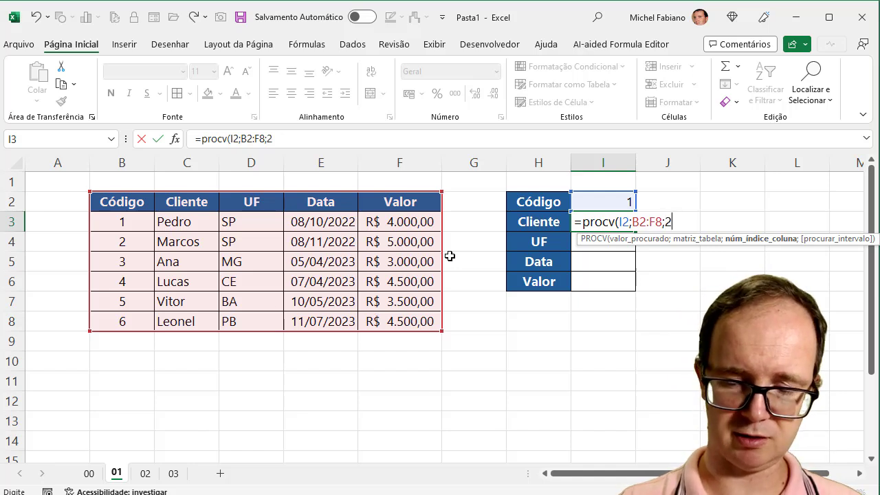
pyautogui.write(';0')
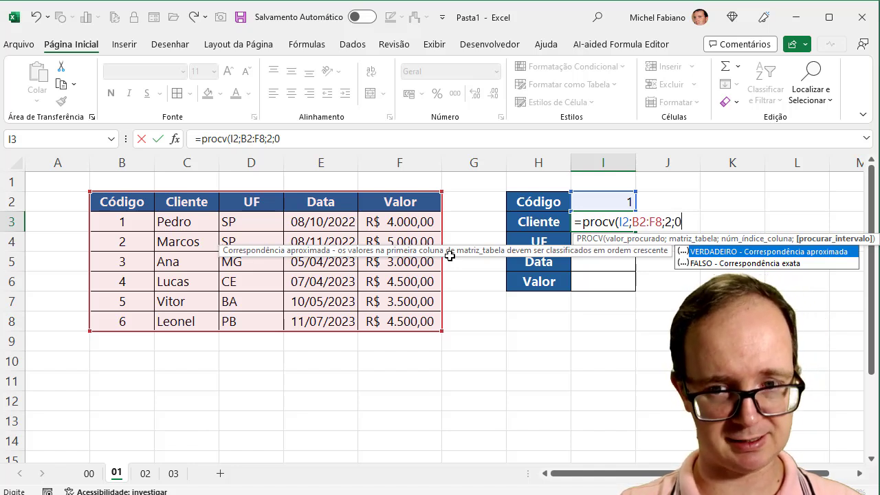
pyautogui.write(')')
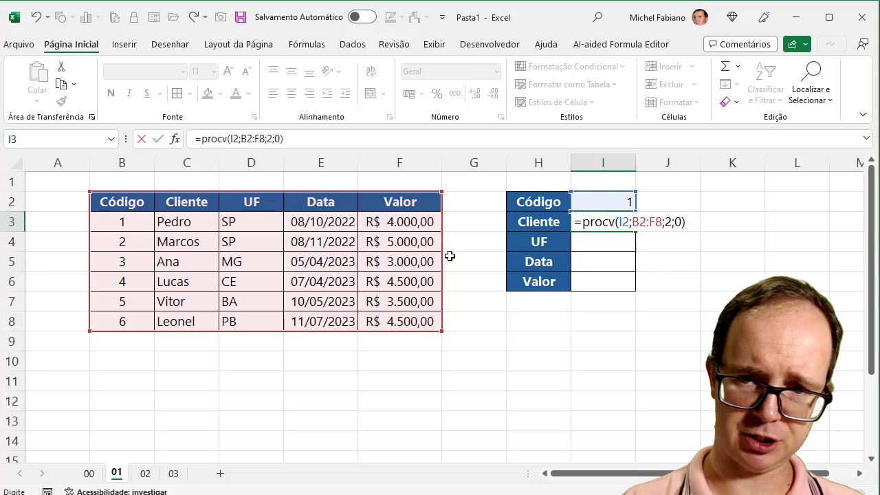
pyautogui.press('Return')
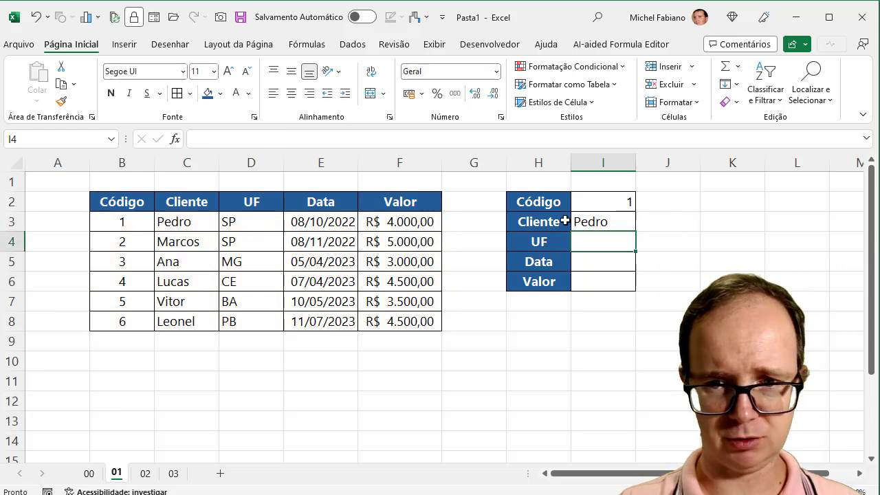
# Test the lookup by changing the Código in I2 to 2, then to 3.
pyautogui.doubleClick(604, 205)
pyautogui.press('BackSpace')
pyautogui.write('2')
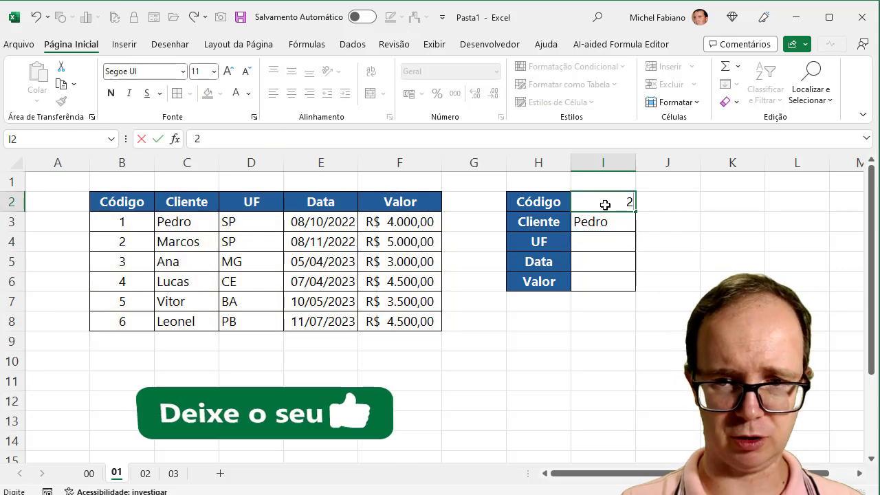
pyautogui.press('Return')
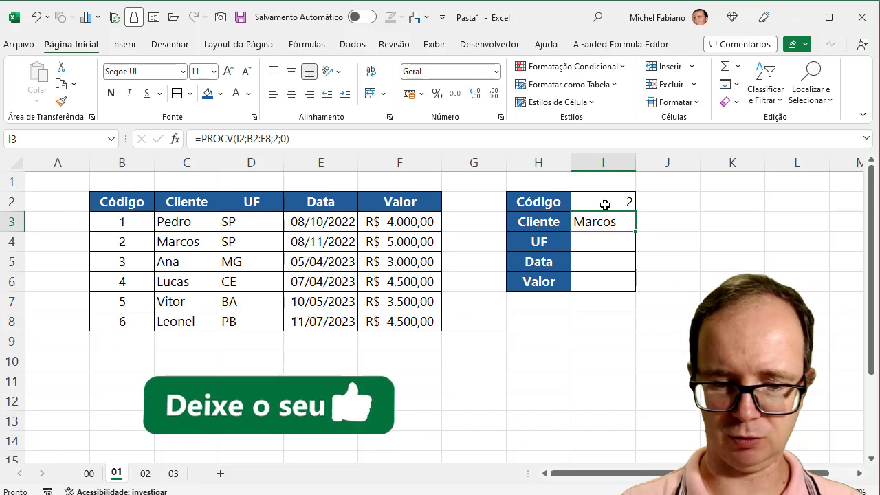
pyautogui.doubleClick(605, 205)
pyautogui.press('BackSpace')
pyautogui.write('3')
pyautogui.press('Return')
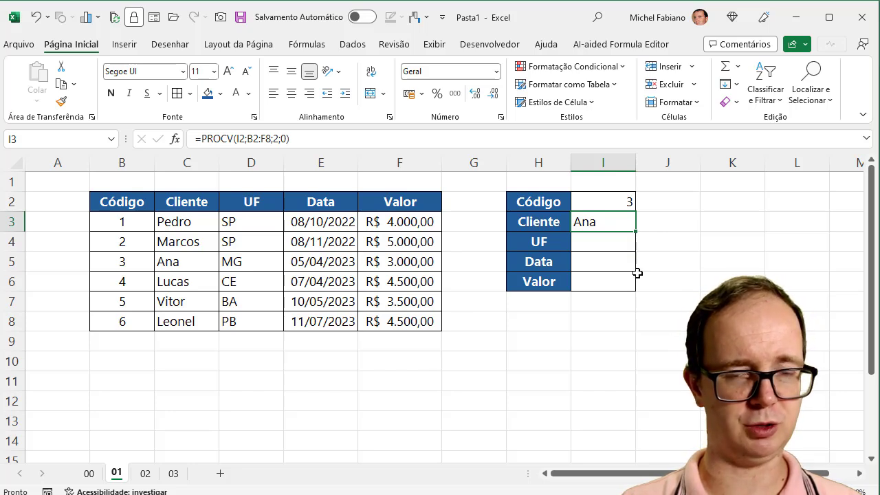
# Rewrite I3 as =PROCV($I$2;$B$2:$F$8;LIN(A2);0) with locked references and a LIN column index.
pyautogui.doubleClick(626, 222)
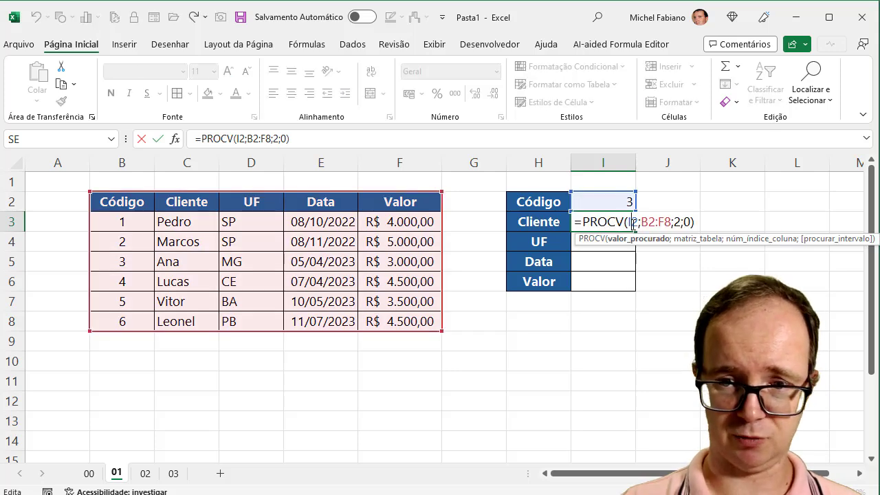
pyautogui.press('F4')
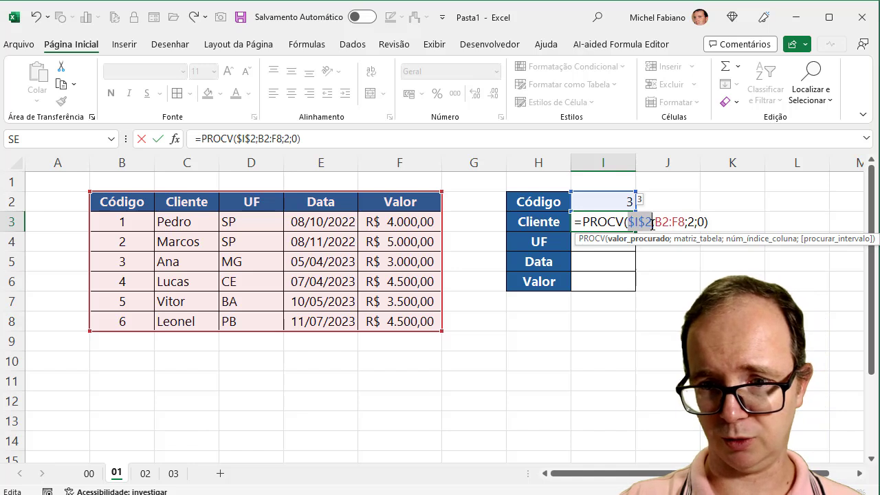
pyautogui.click(660, 222)
pyautogui.press('F4')
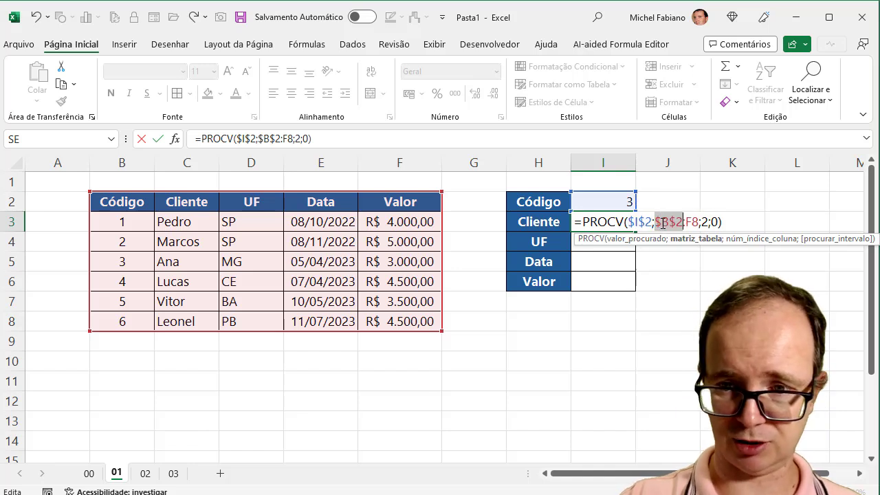
pyautogui.click(692, 222)
pyautogui.press('F4')
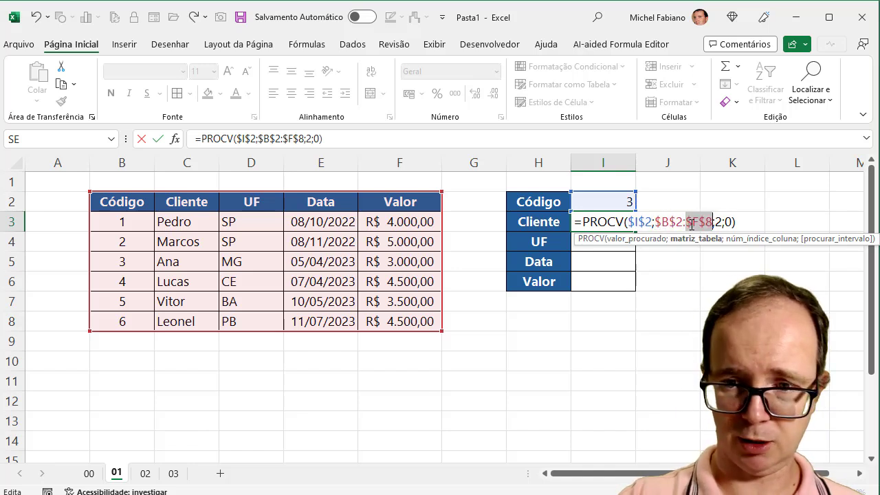
pyautogui.click(720, 222)
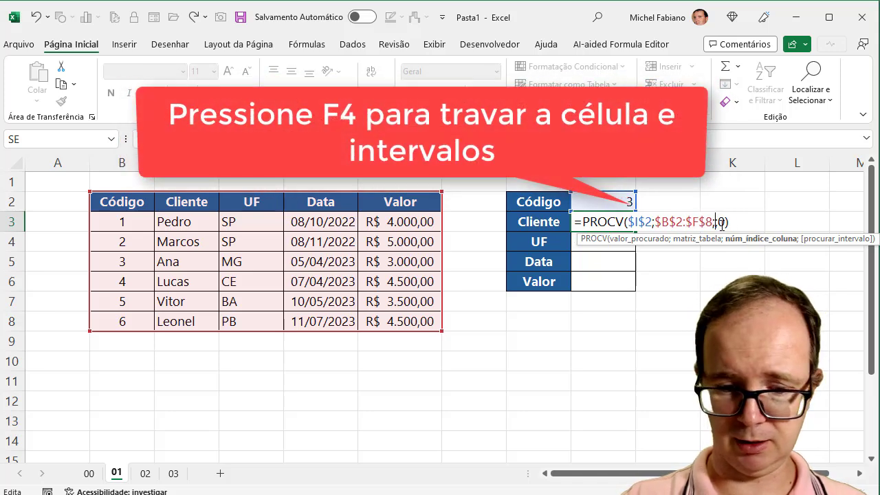
pyautogui.write('lin(a2')
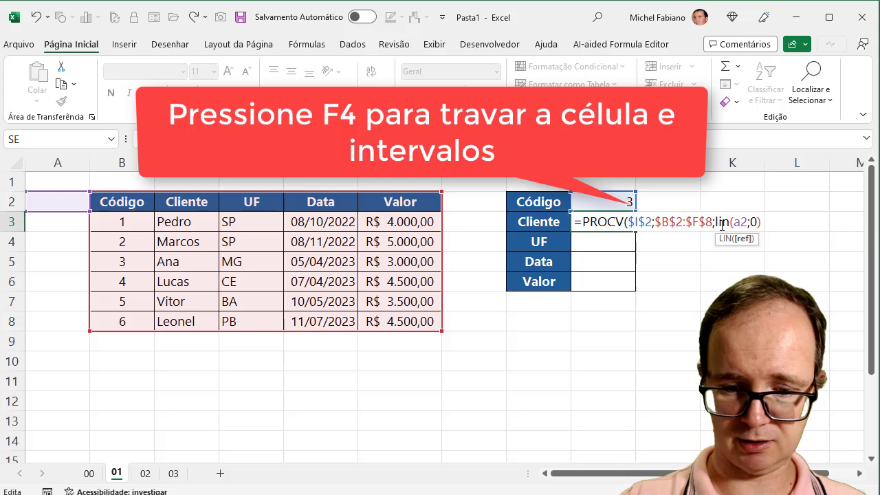
pyautogui.write(')')
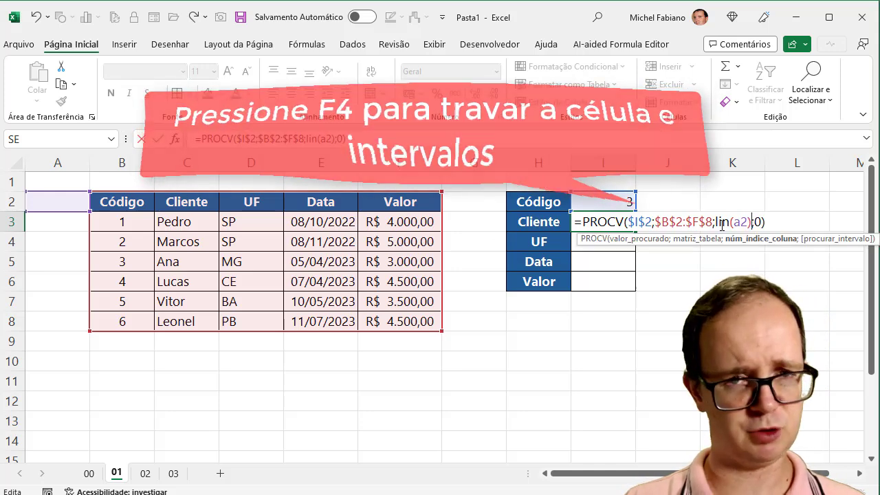
pyautogui.press('Return')
# Copy the lookup down to I6, then format Data (I5) as a short date and Valor (I6) as accounting.
pyautogui.click(611, 225)
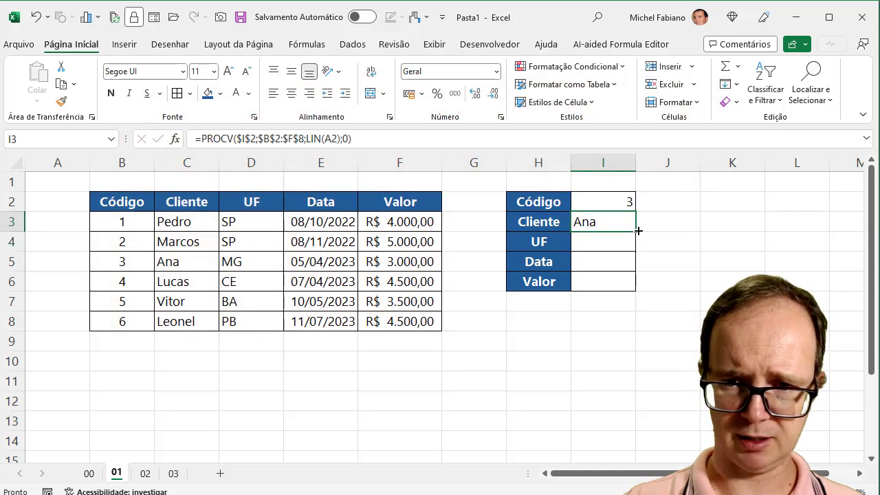
pyautogui.moveTo(636, 232); pyautogui.dragTo(636, 287)
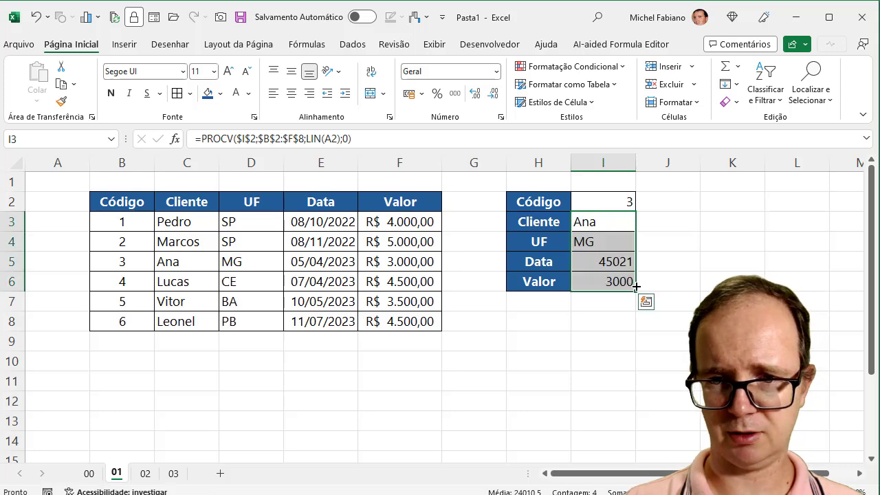
pyautogui.click(623, 264)
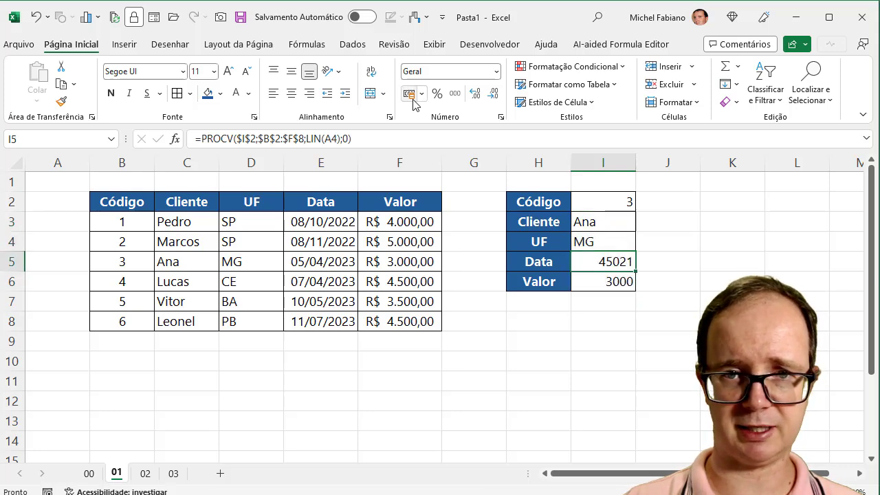
pyautogui.click(496, 73)
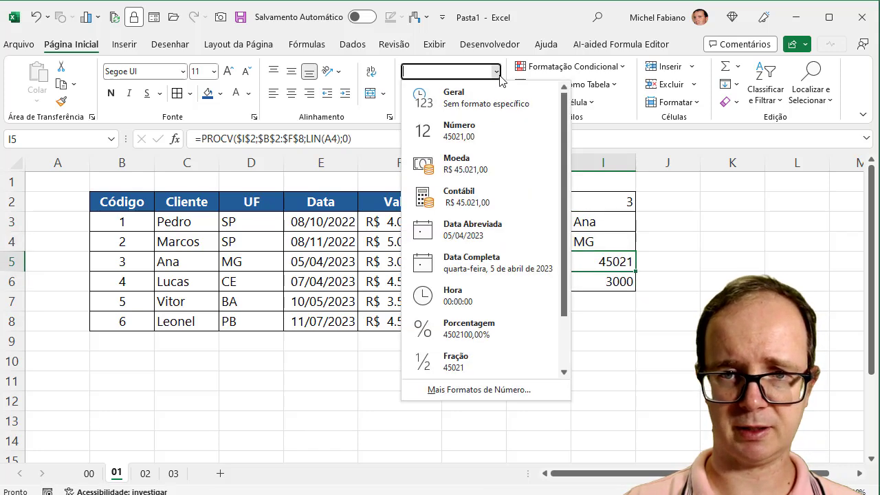
pyautogui.click(457, 237)
pyautogui.click(607, 283)
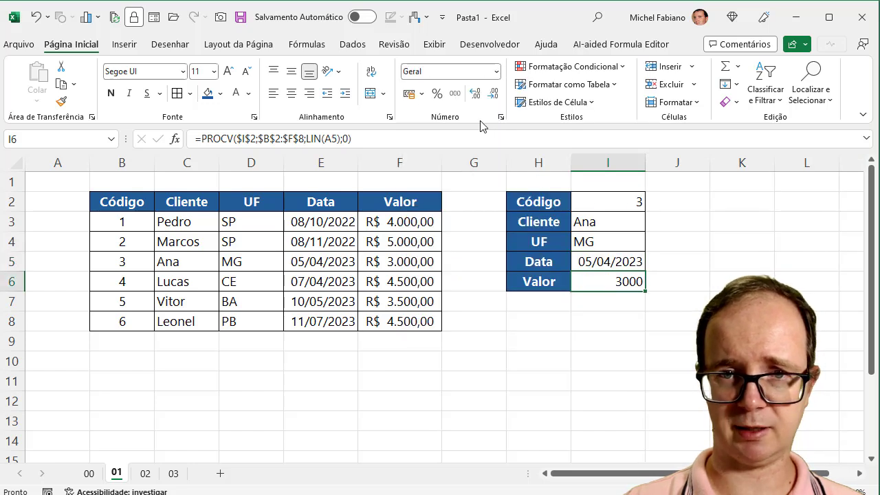
pyautogui.click(410, 94)
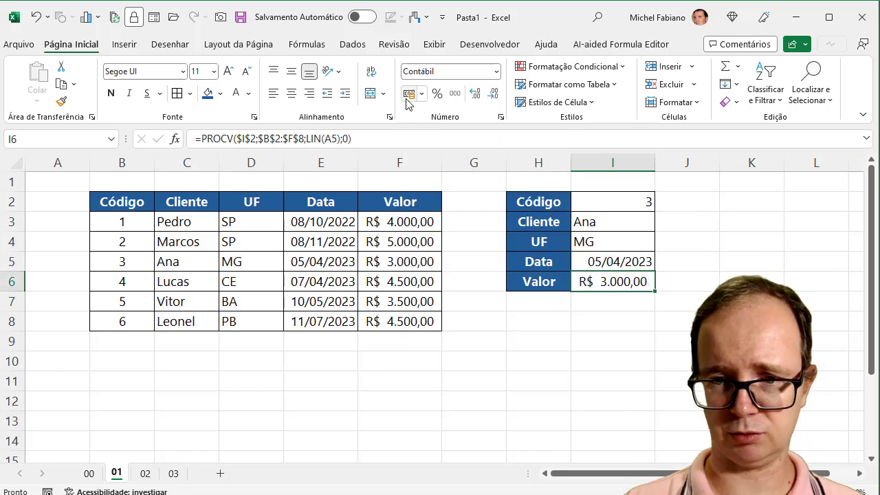
# Test the panel by entering Códigos 4, 2, 3 and 1 in I2.
pyautogui.click(641, 202)
pyautogui.write('4')
pyautogui.press('Return')
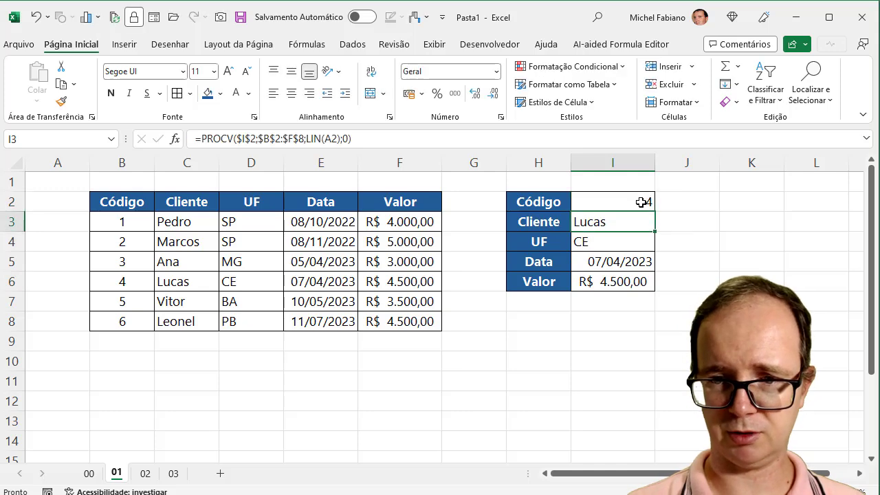
pyautogui.click(640, 202)
pyautogui.write('2')
pyautogui.press('Return')
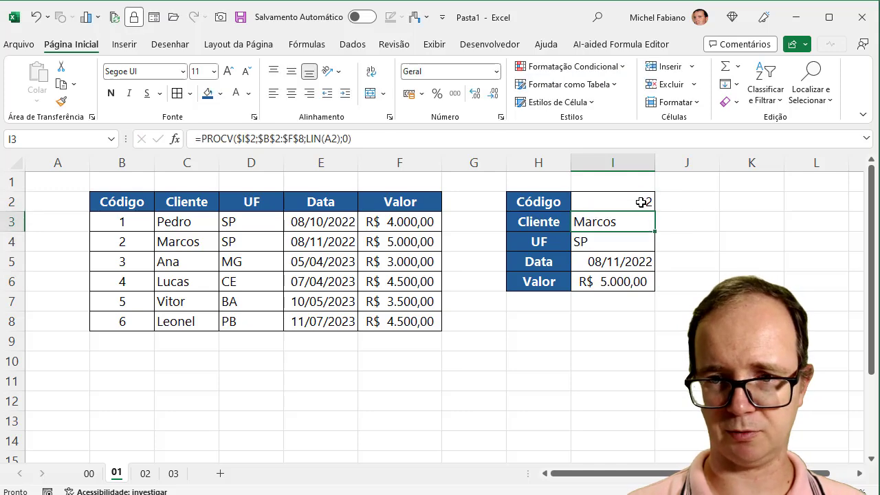
pyautogui.click(641, 202)
pyautogui.write('3')
pyautogui.press('Return')
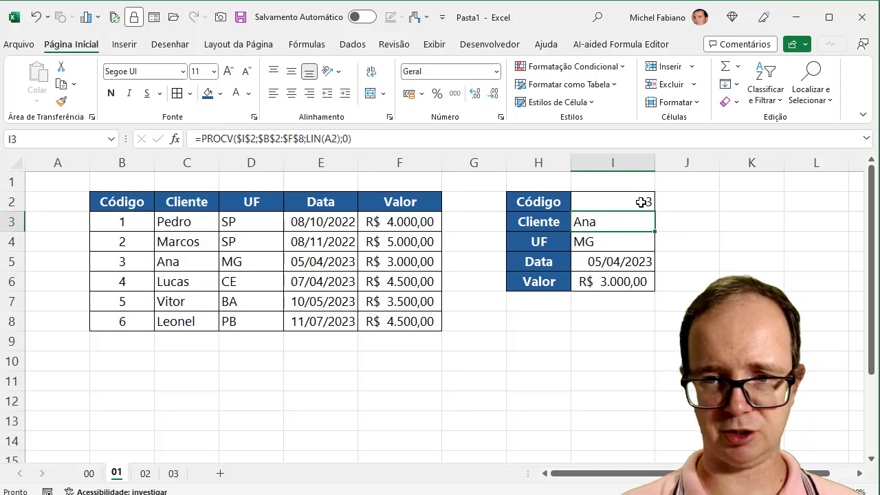
pyautogui.click(640, 202)
pyautogui.write('1')
pyautogui.press('Return')
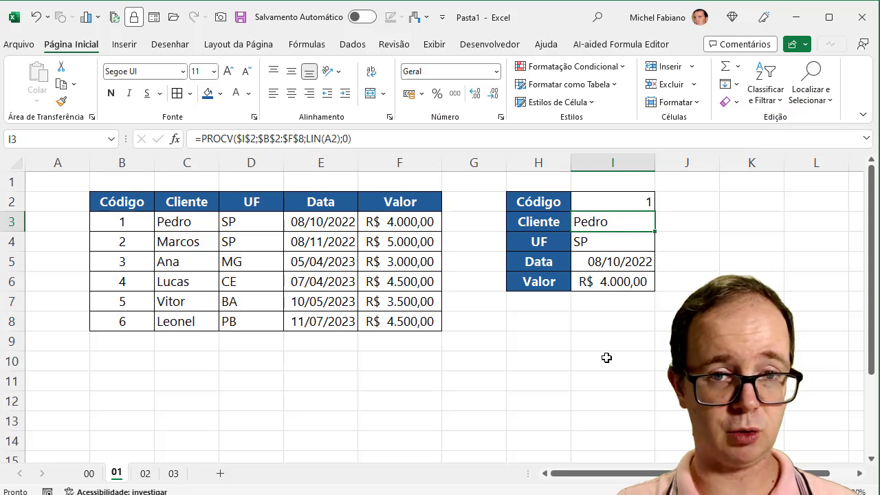
# On sheet 02, enter =ÍNDICE(C3:C8;CORRESP(I2;B3:B8;0)) in I3, returning Pedro.
pyautogui.click(145, 473)
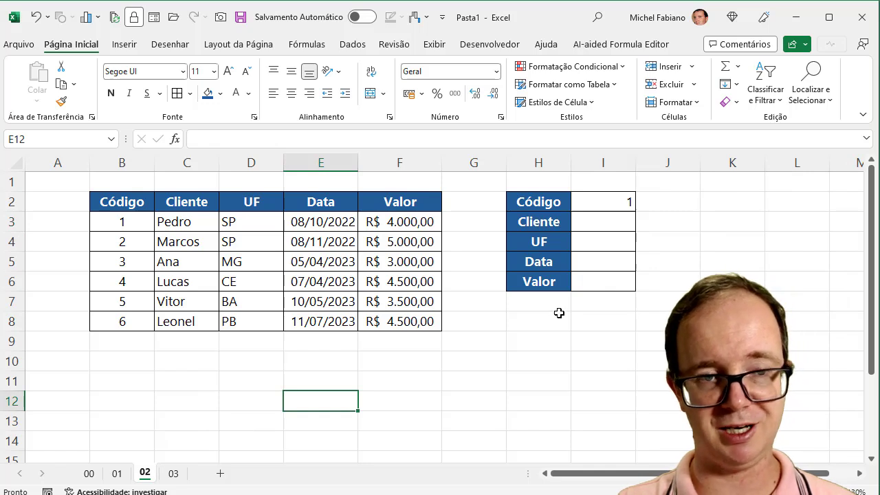
pyautogui.click(625, 222)
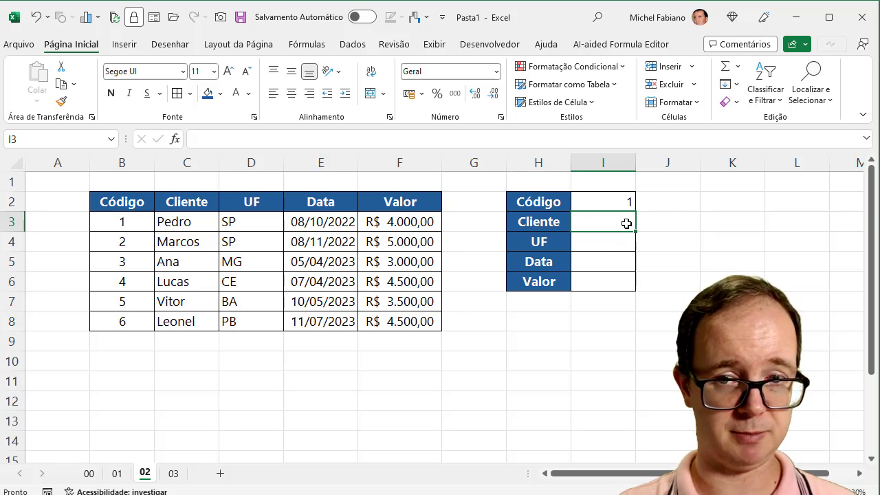
pyautogui.write('=')
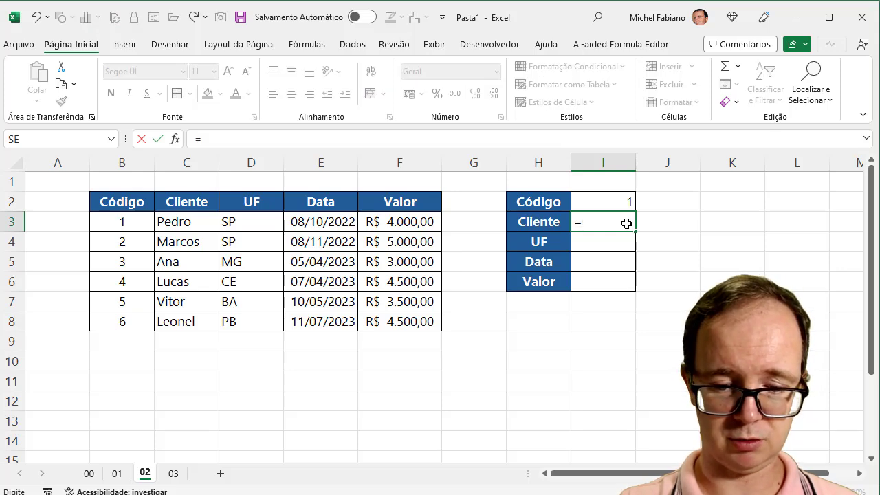
pyautogui.write('índice(')
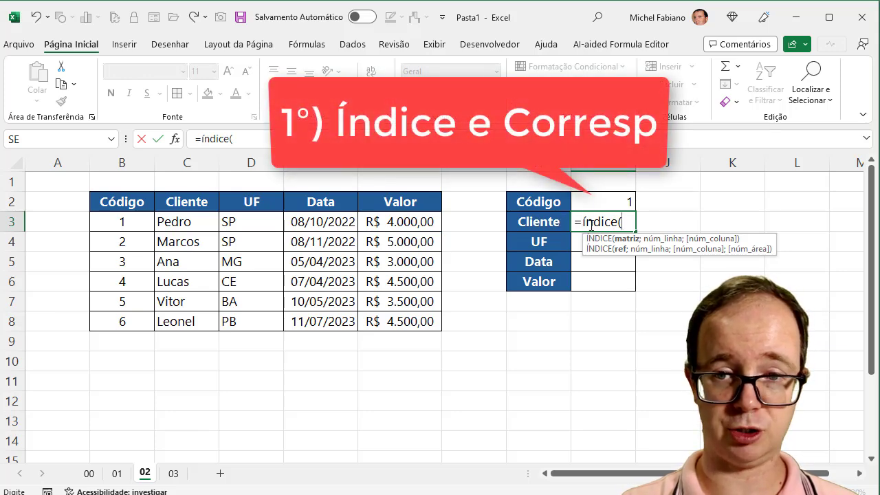
pyautogui.moveTo(202, 220); pyautogui.dragTo(189, 321)
pyautogui.write(';')
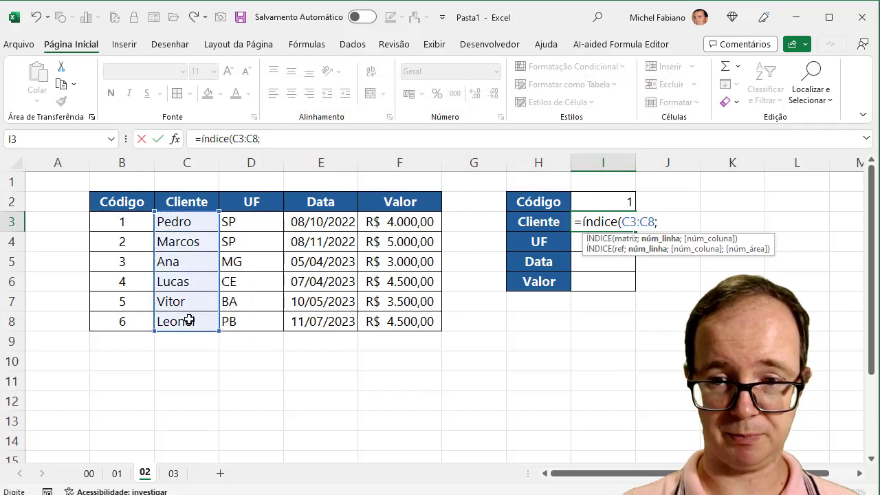
pyautogui.write('corresp')
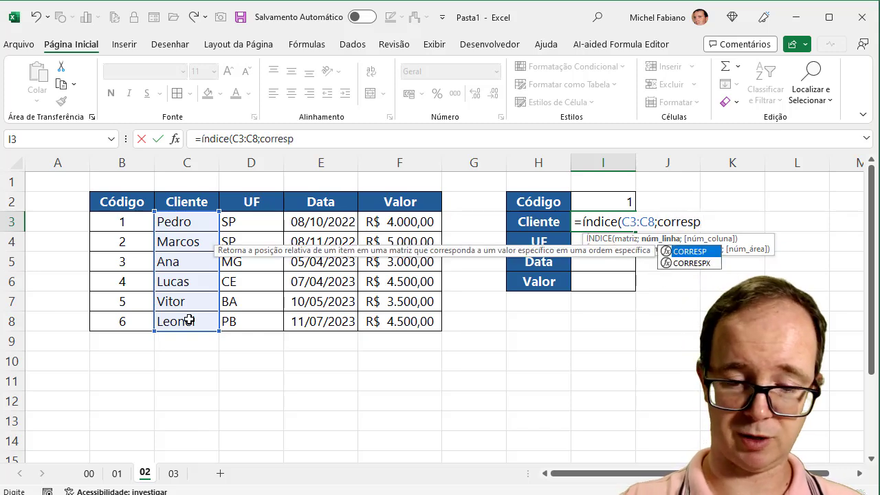
pyautogui.write('(')
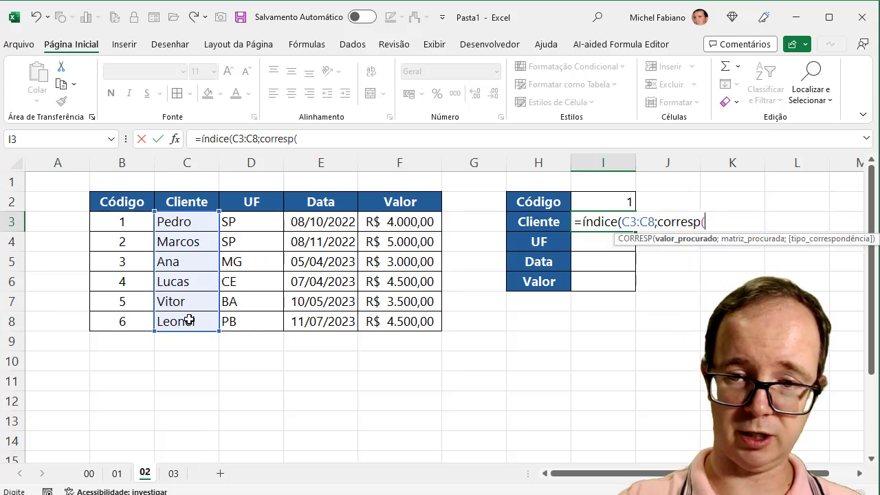
pyautogui.click(598, 198)
pyautogui.write(';')
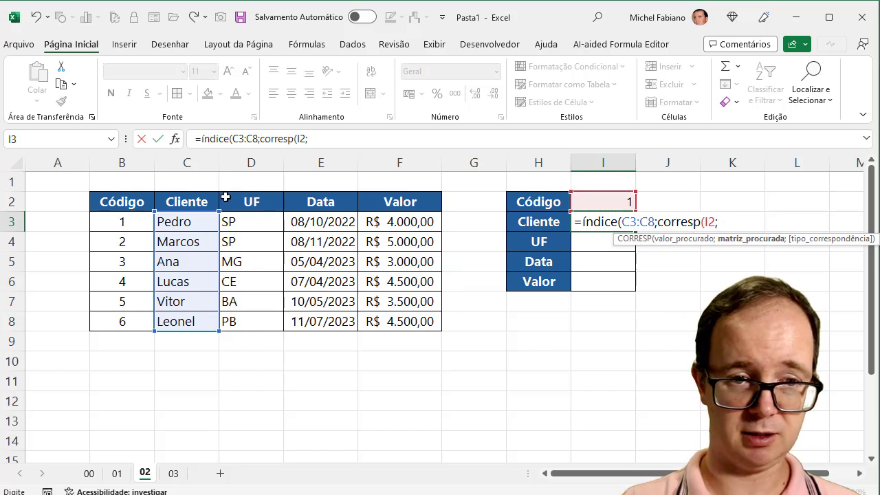
pyautogui.moveTo(134, 219); pyautogui.dragTo(130, 319)
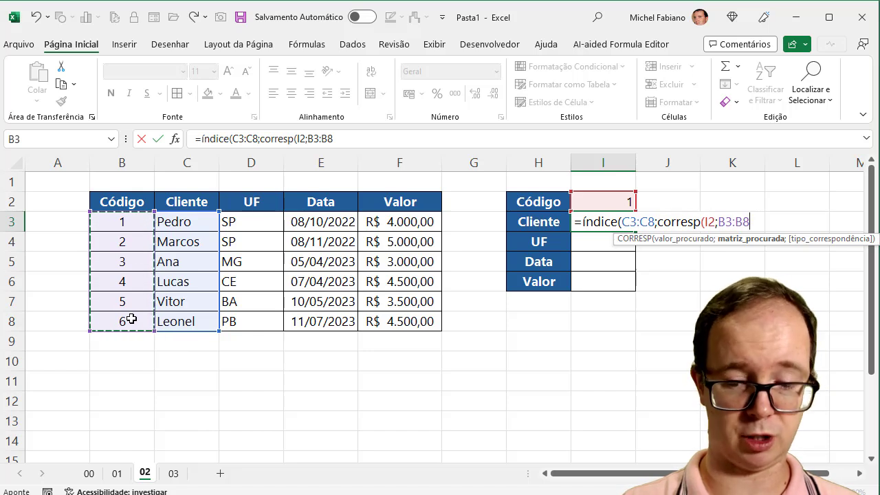
pyautogui.write(';0))')
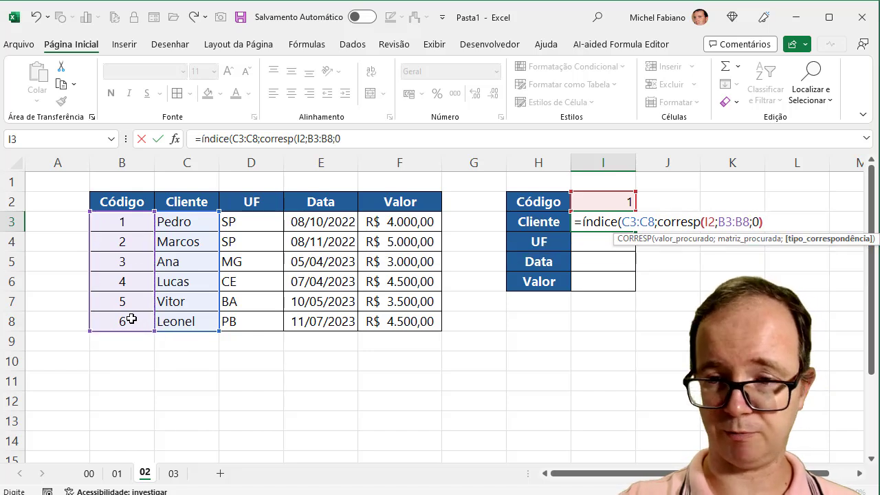
pyautogui.press('Return')
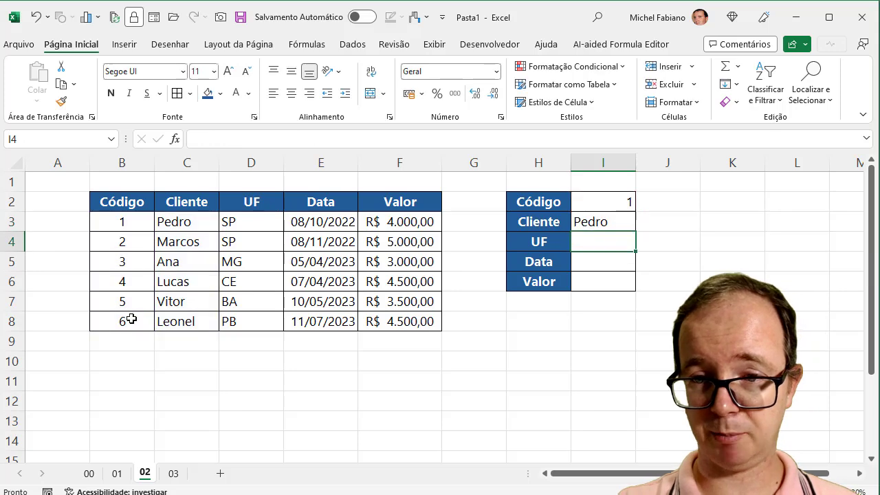
pyautogui.press('Up')
pyautogui.press('Up')
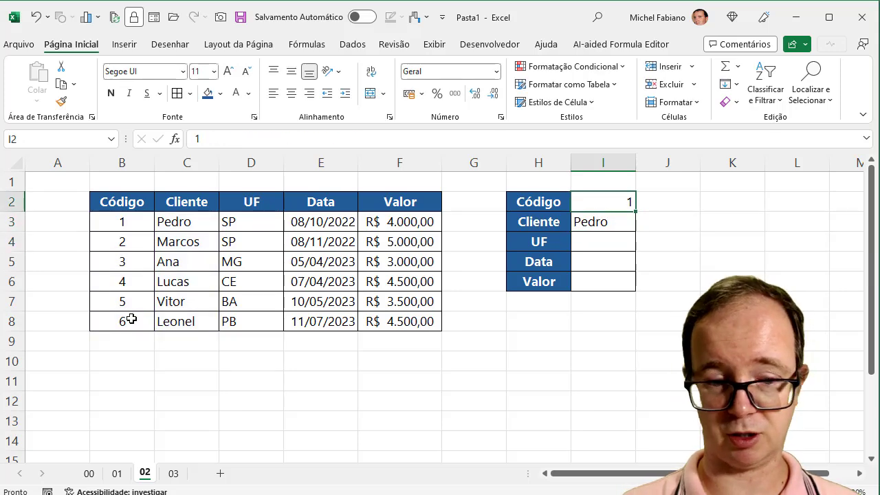
# Test the Cliente lookup by entering Códigos 2, 3 and 5 in I2.
pyautogui.write('2')
pyautogui.press('Return')
pyautogui.press('Up')
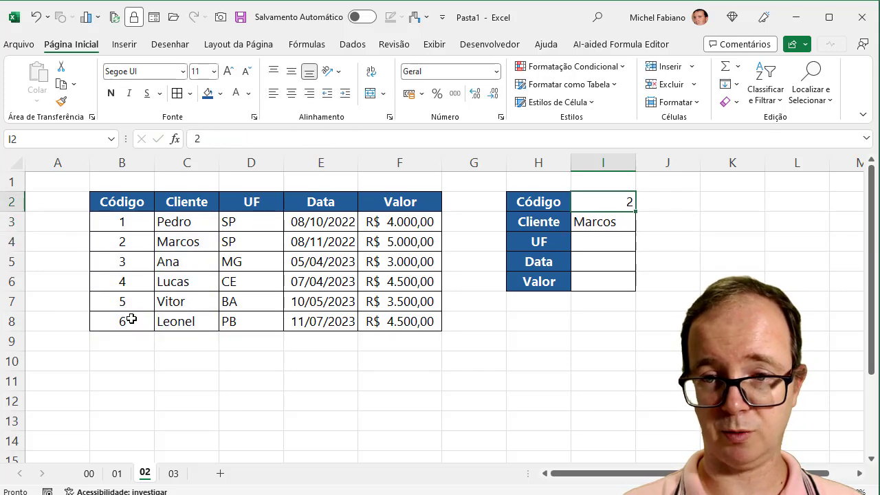
pyautogui.write('3')
pyautogui.hotkey('ctrl', 'Return')
pyautogui.press('Down')
pyautogui.press('Up')
pyautogui.write('5')
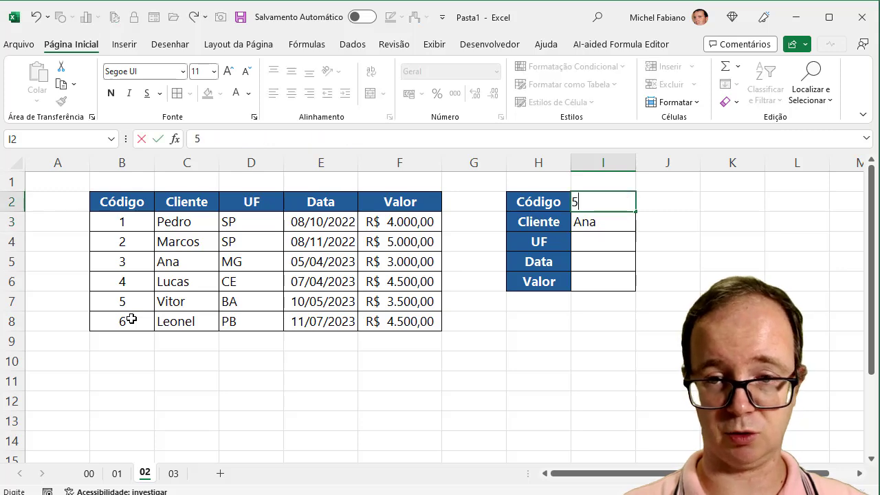
pyautogui.press('Return')
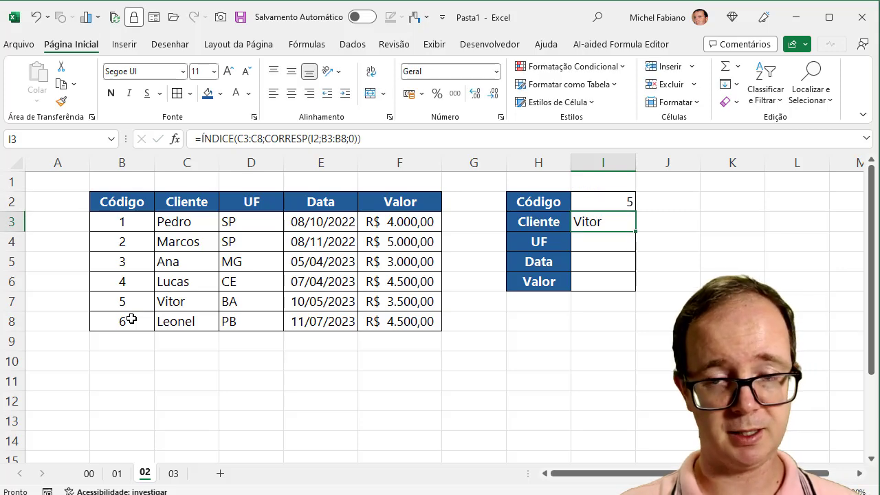
# Lock $I$2 and $B$3:$B$8 in the Cliente formula and copy it down to I6.
pyautogui.doubleClick(610, 225)
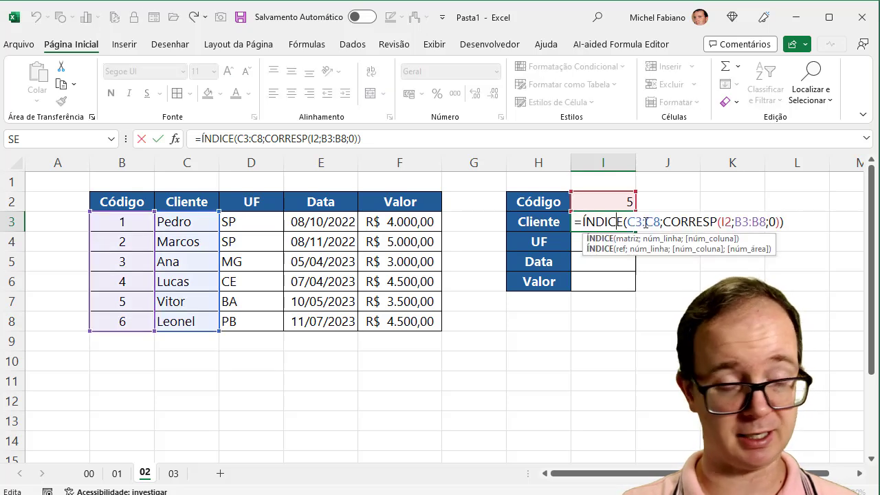
pyautogui.click(726, 221)
pyautogui.press('F4')
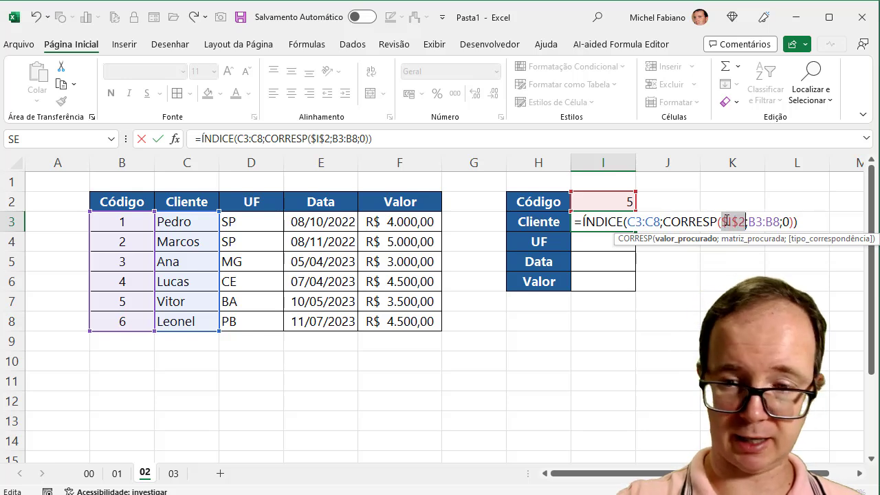
pyautogui.click(756, 221)
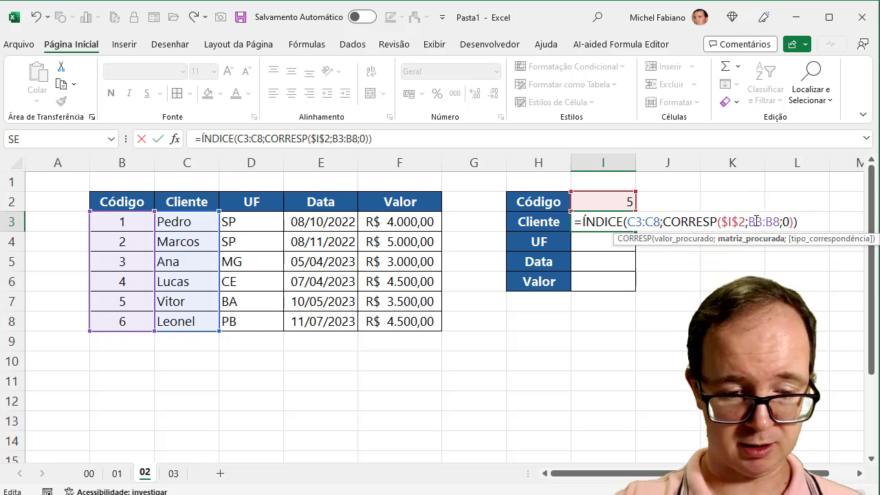
pyautogui.press('F4')
pyautogui.click(789, 221)
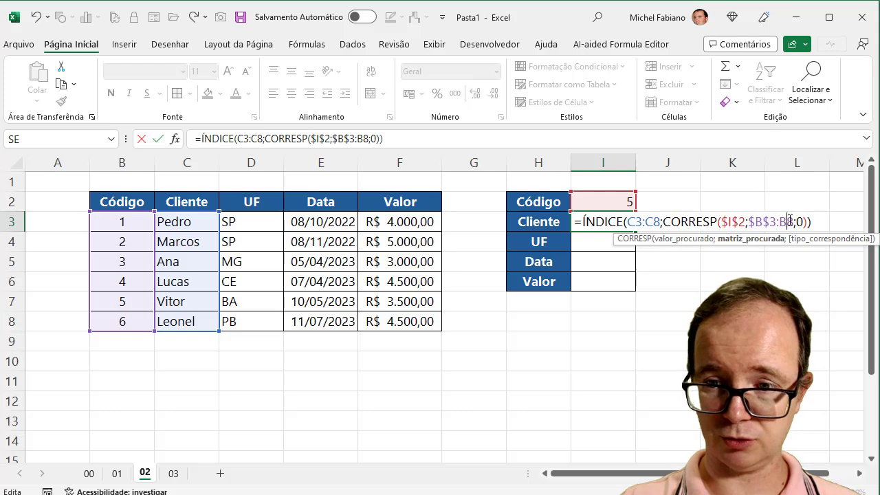
pyautogui.press('F4')
pyautogui.press('Return')
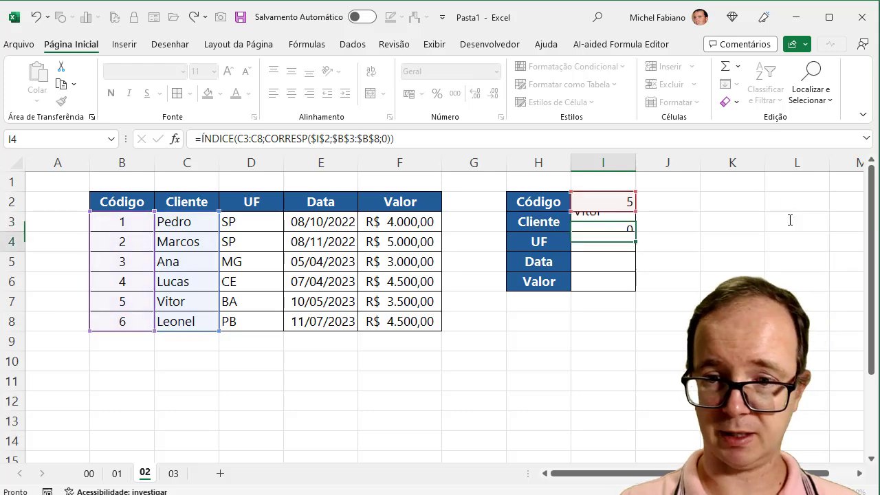
pyautogui.click(626, 223)
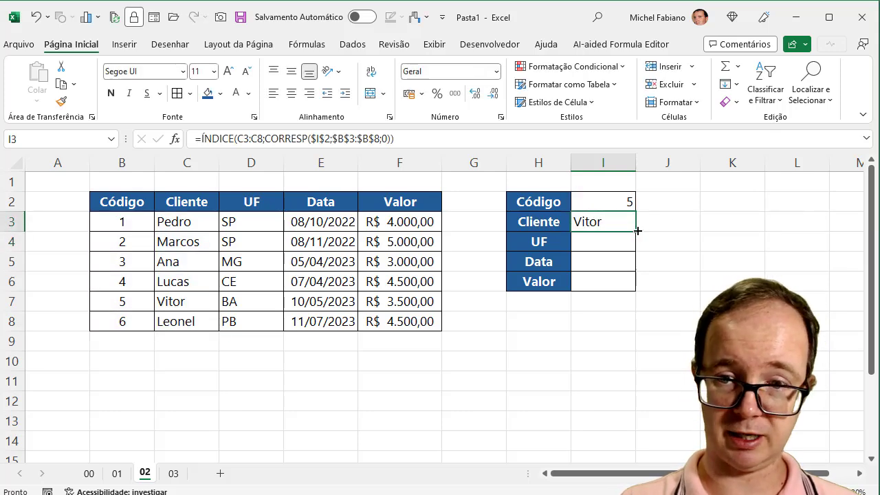
pyautogui.moveTo(636, 231); pyautogui.dragTo(627, 285)
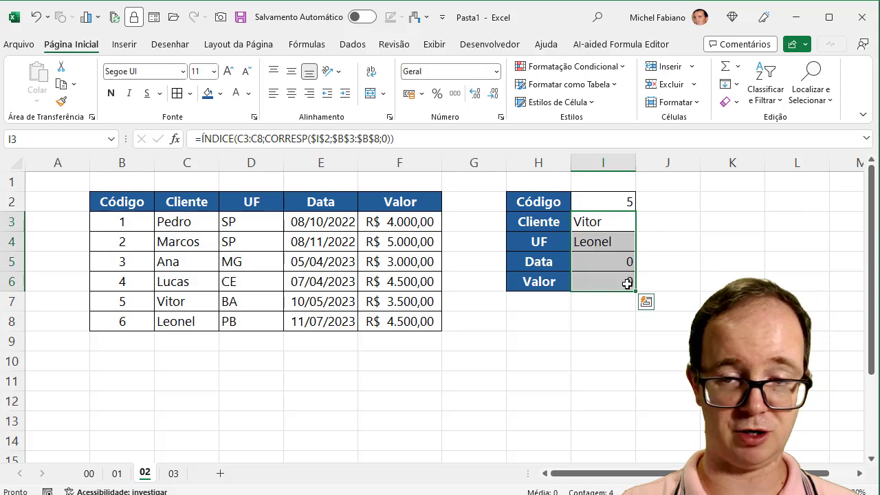
# Repoint the UF, Data and Valor formulas' index ranges to D3:D8, E3:E8 and F3:F8.
pyautogui.doubleClick(619, 243)
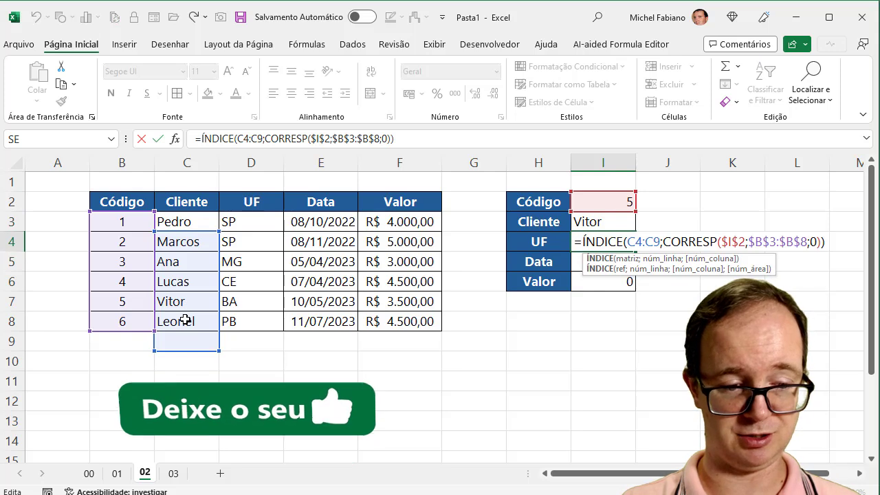
pyautogui.press('Escape')
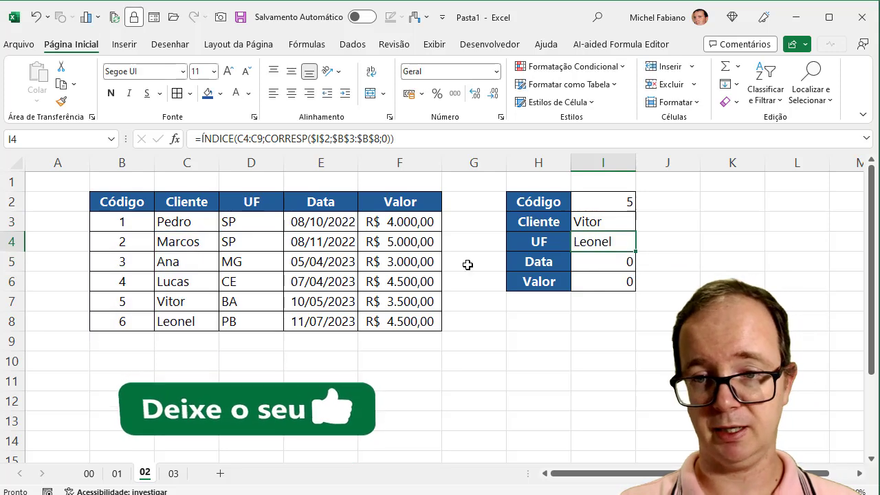
pyautogui.doubleClick(593, 246)
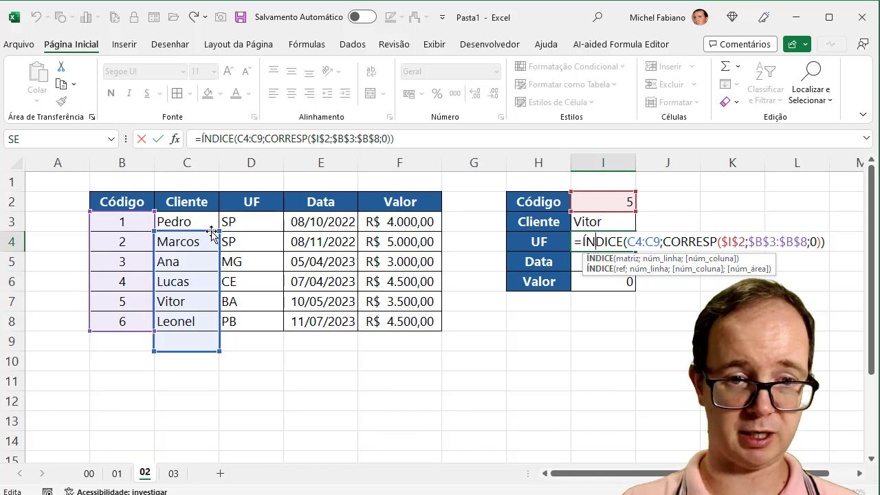
pyautogui.moveTo(212, 233); pyautogui.dragTo(265, 222)
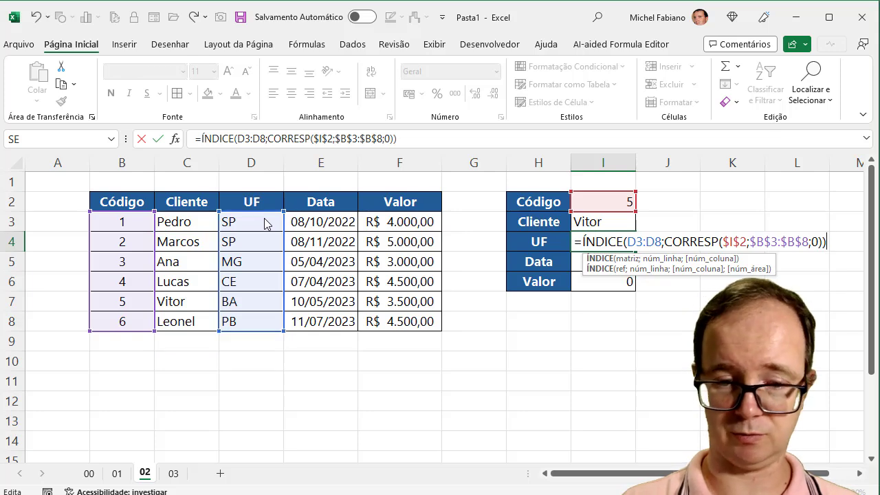
pyautogui.press('Return')
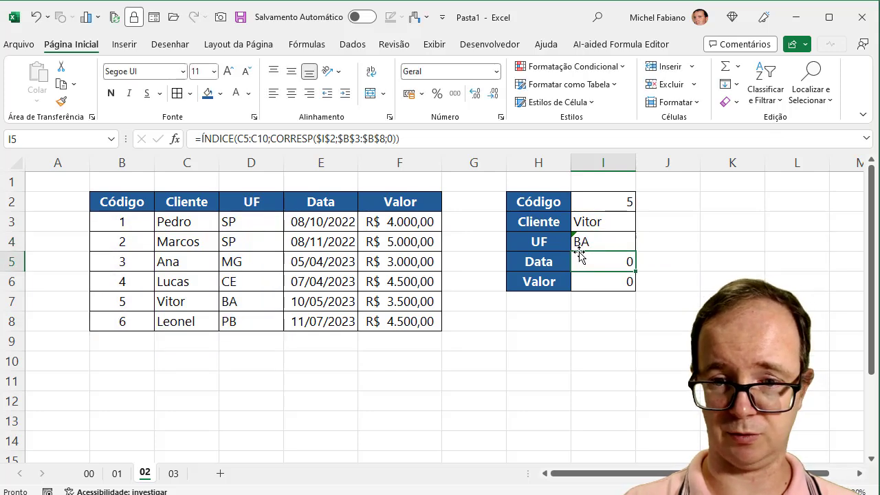
pyautogui.doubleClick(591, 255)
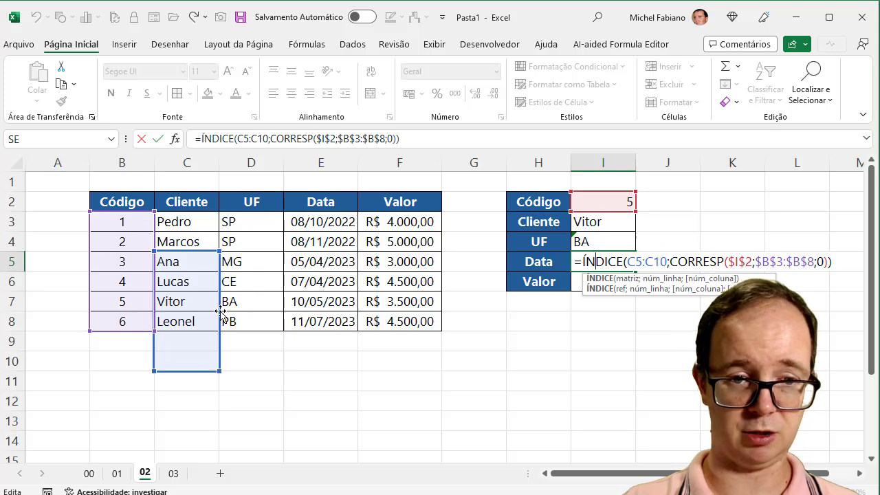
pyautogui.moveTo(222, 313); pyautogui.dragTo(337, 264)
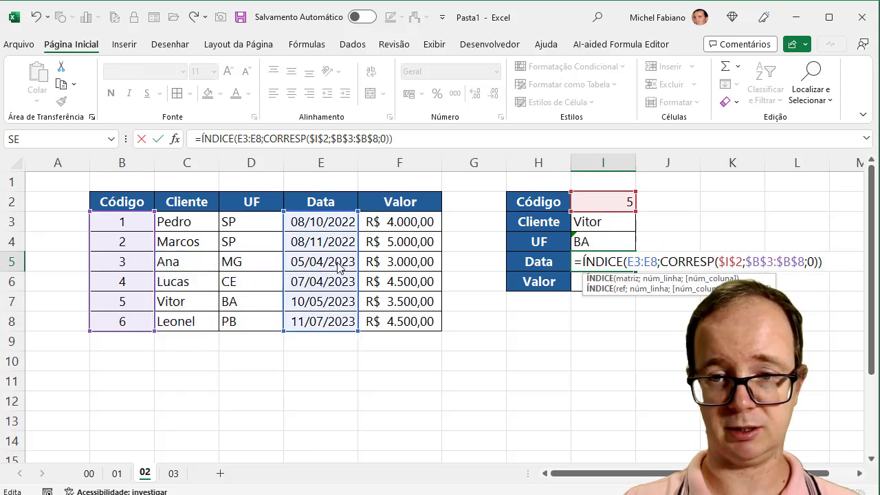
pyautogui.press('Return')
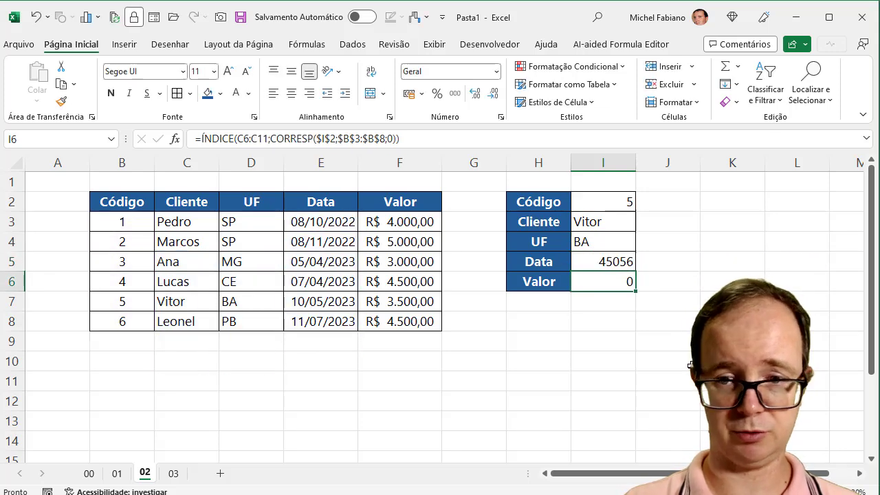
pyautogui.doubleClick(624, 281)
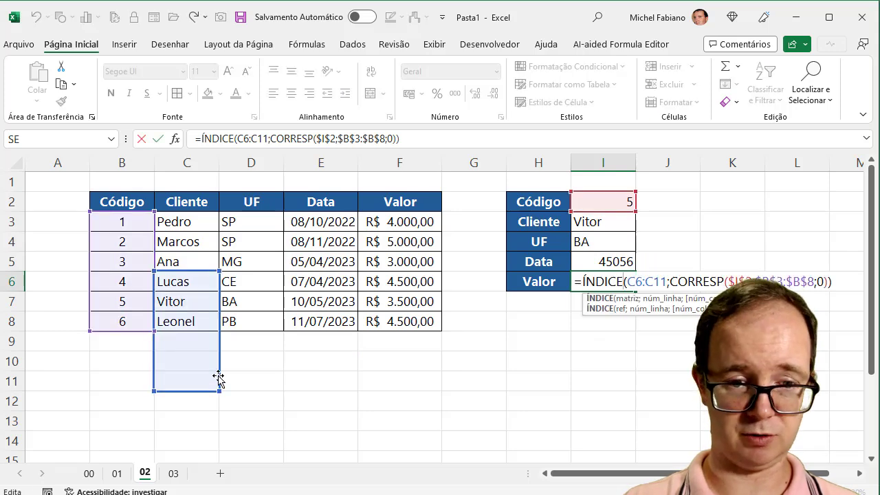
pyautogui.moveTo(220, 376); pyautogui.dragTo(404, 317)
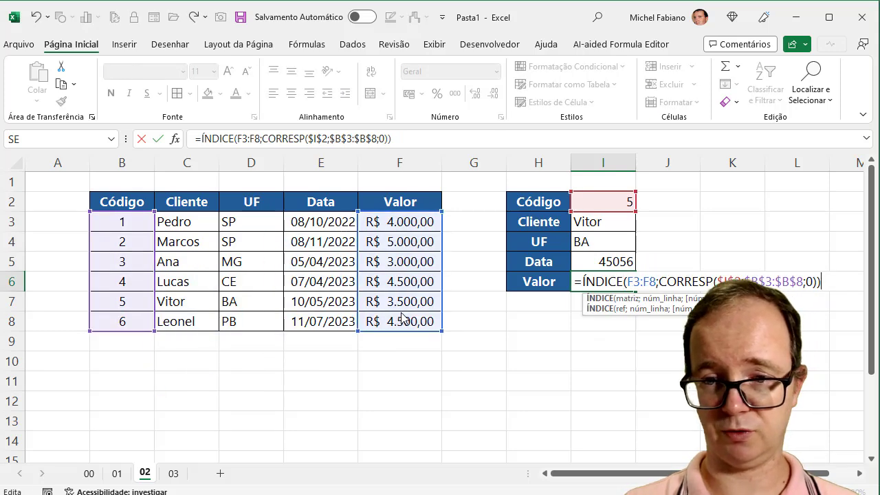
pyautogui.press('Return')
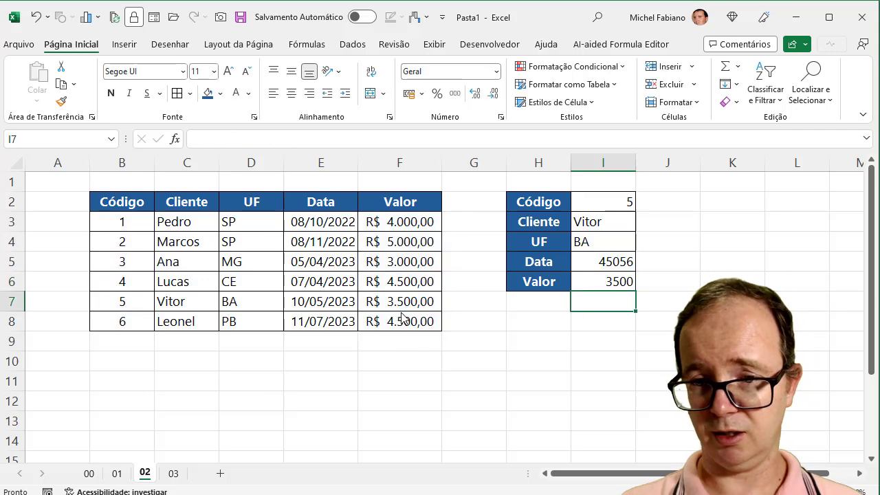
# Format Data (I5) as a short date and Valor (I6) as accounting currency.
pyautogui.click(615, 264)
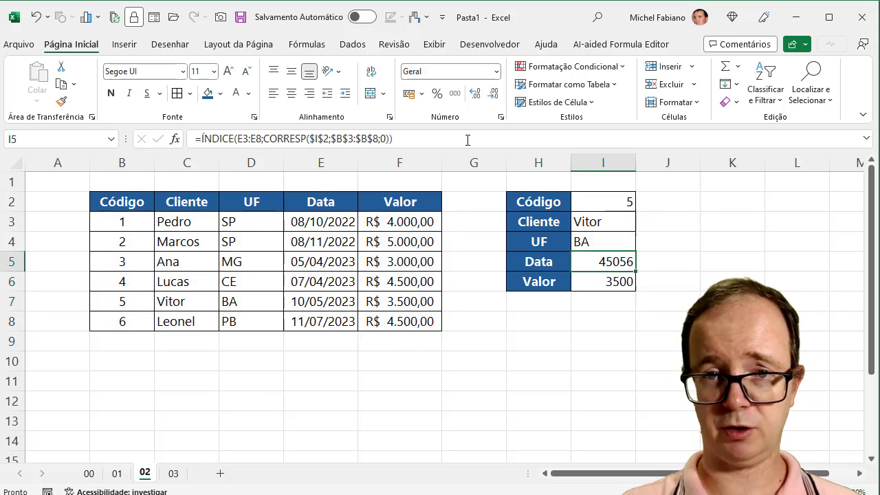
pyautogui.click(409, 97)
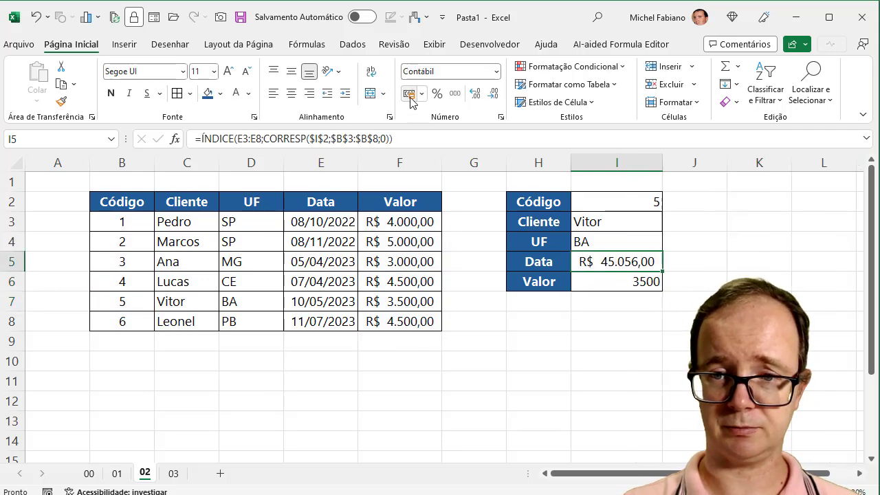
pyautogui.click(495, 75)
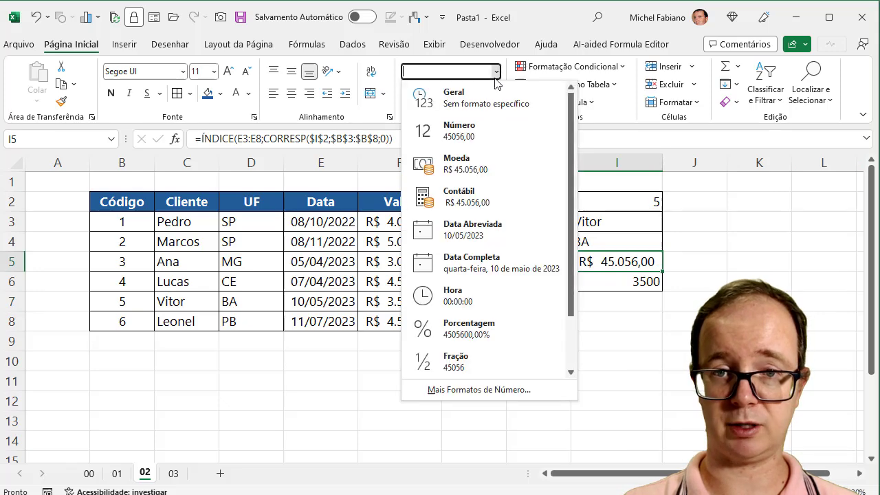
pyautogui.click(452, 234)
pyautogui.click(648, 280)
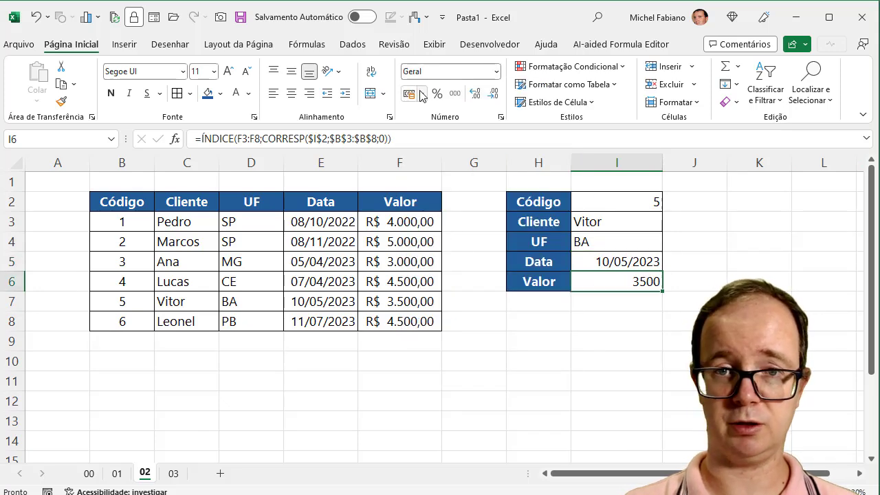
pyautogui.click(411, 94)
# Test Códigos 2 and 3 in I2, then set it back to 5.
pyautogui.click(614, 205)
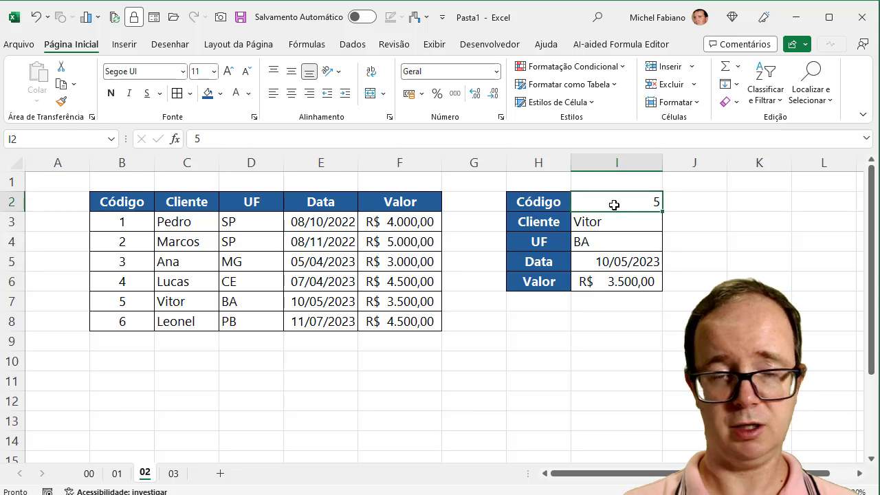
pyautogui.write('2')
pyautogui.press('Return')
pyautogui.click(613, 205)
pyautogui.write('3')
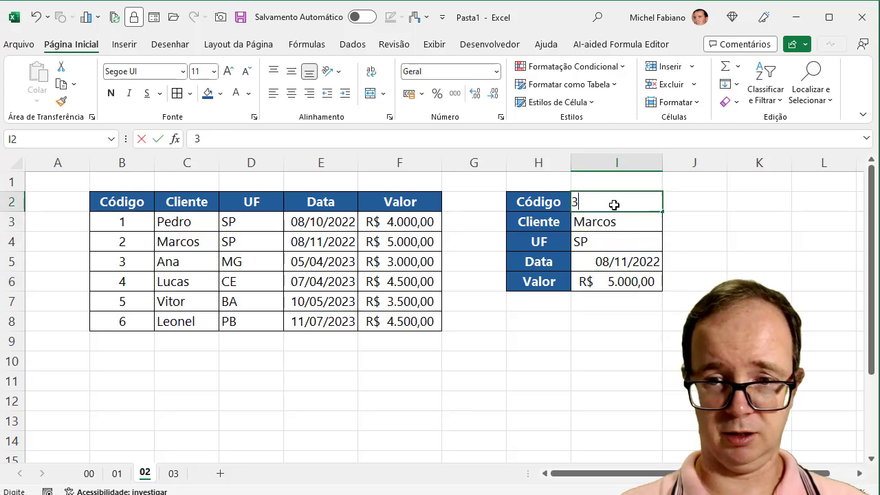
pyautogui.press('Return')
pyautogui.click(614, 205)
pyautogui.write('5')
pyautogui.press('Up')
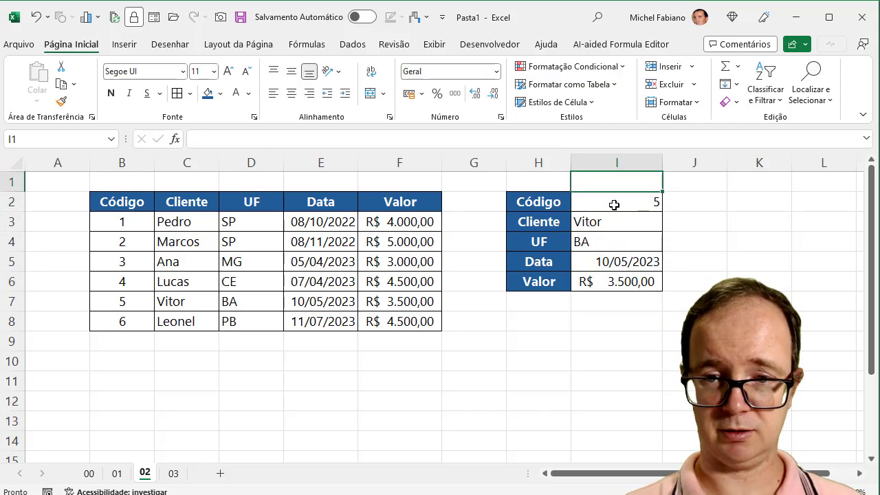
pyautogui.click(614, 205)
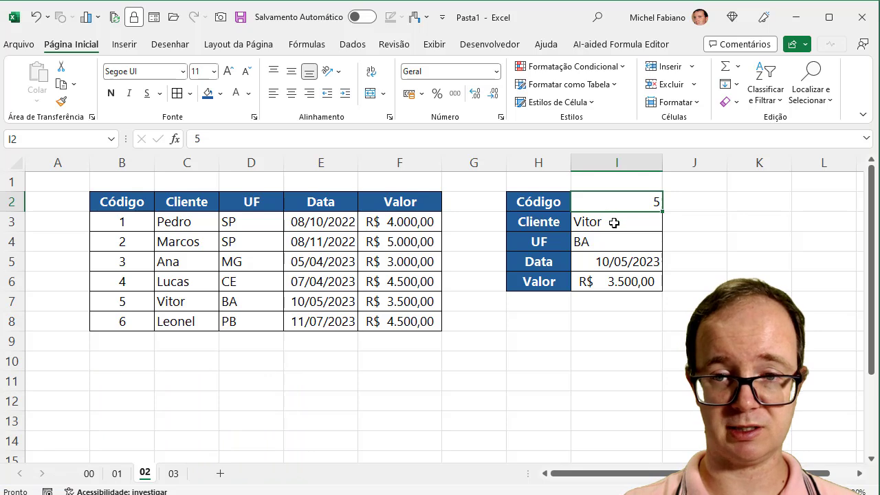
pyautogui.doubleClick(619, 222)
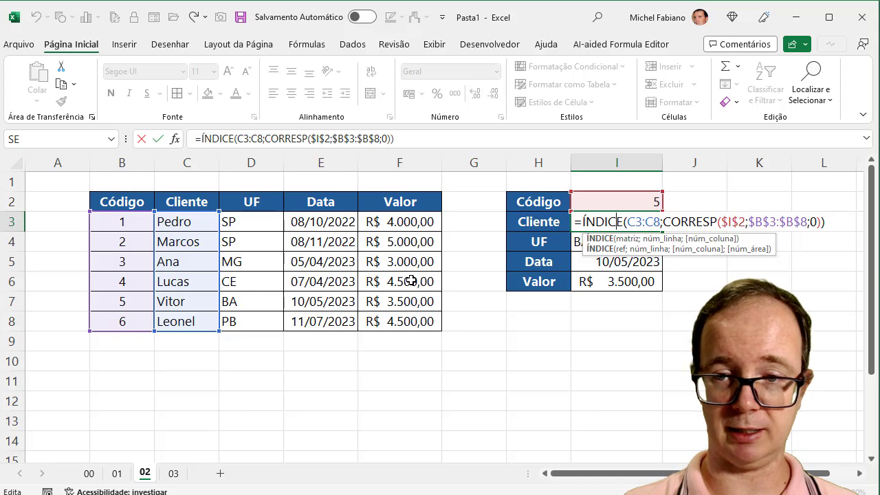
pyautogui.press('Return')
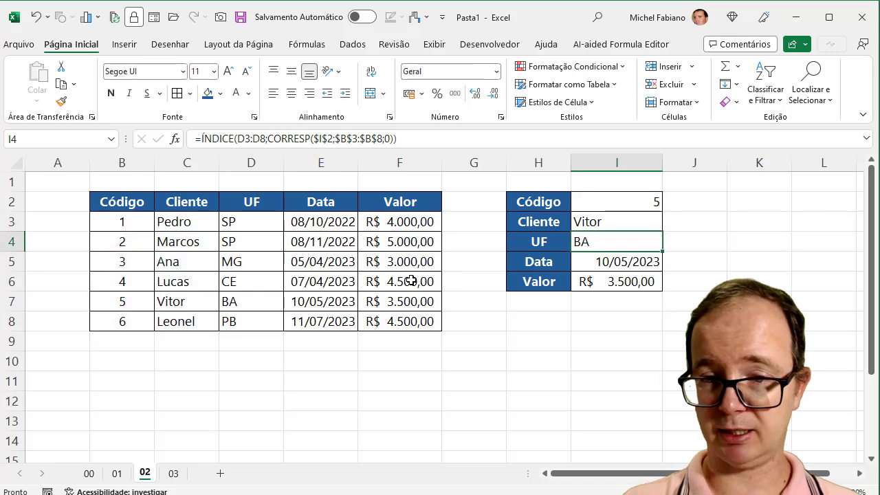
pyautogui.doubleClick(646, 245)
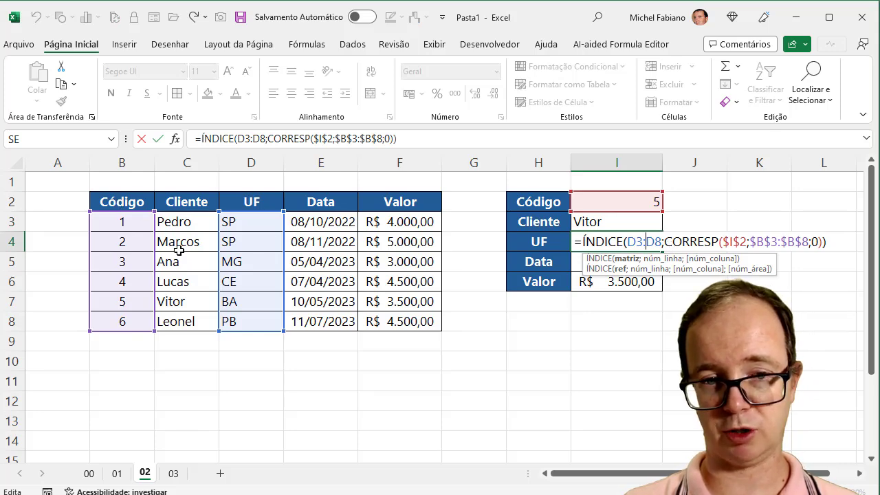
pyautogui.press('Escape')
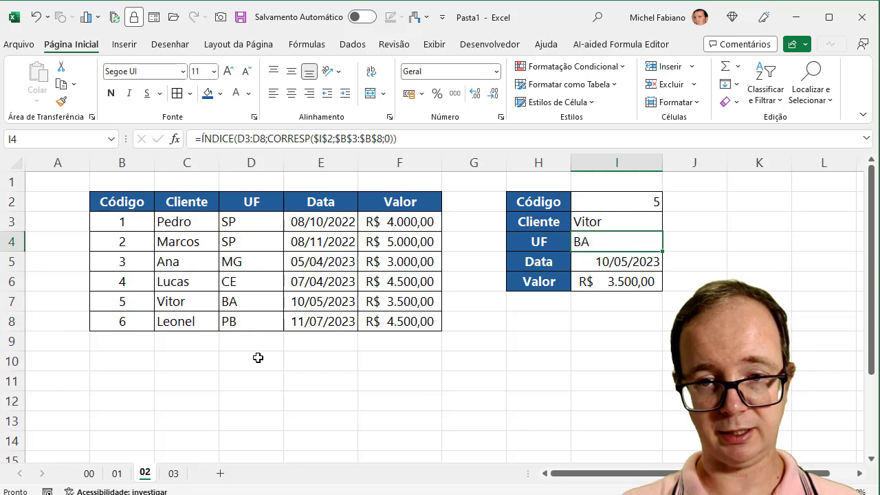
# Label H8 Código and H9 Data, enter code 1 in I8, and begin =corresp( in I9.
pyautogui.click(547, 324)
pyautogui.write('Código')
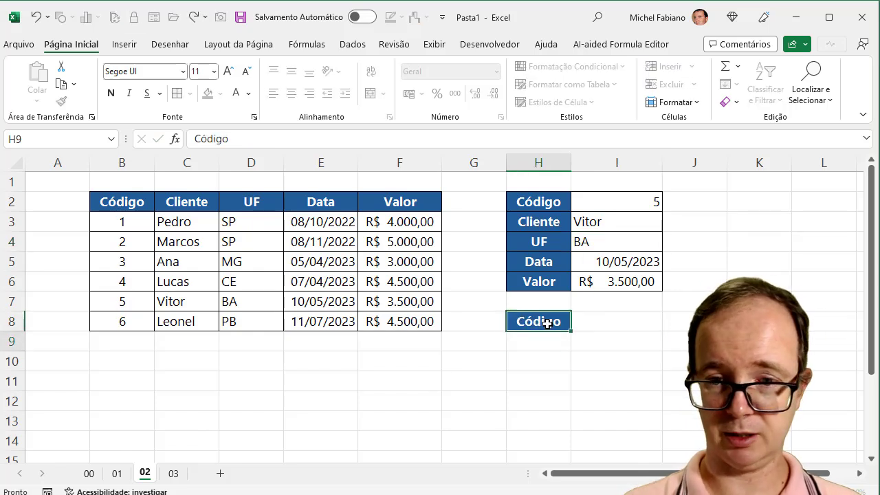
pyautogui.press('Return')
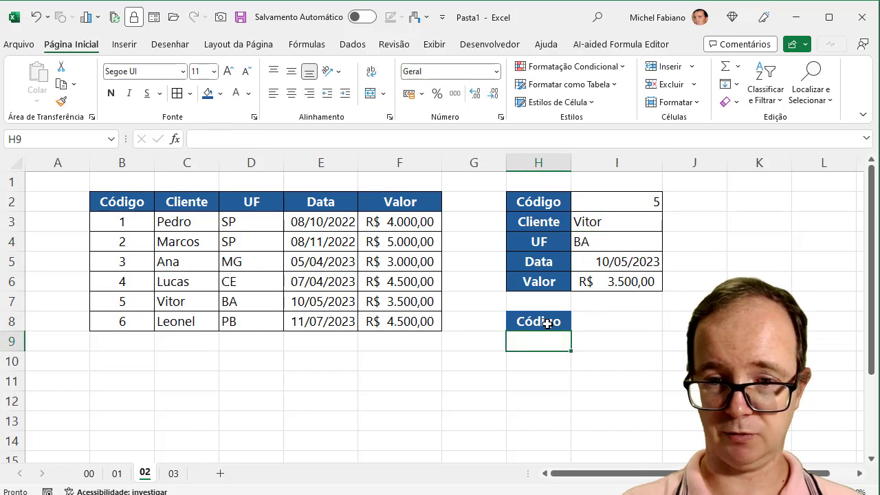
pyautogui.write('Data')
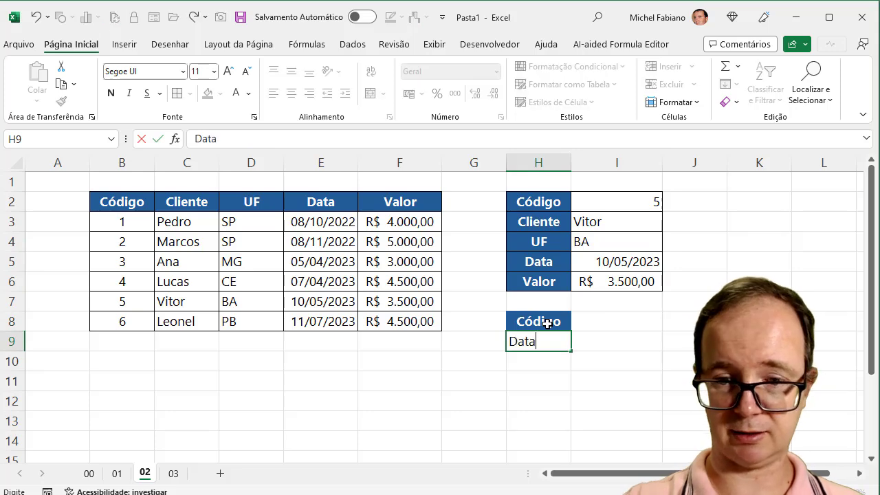
pyautogui.press('Up')
pyautogui.press('Right')
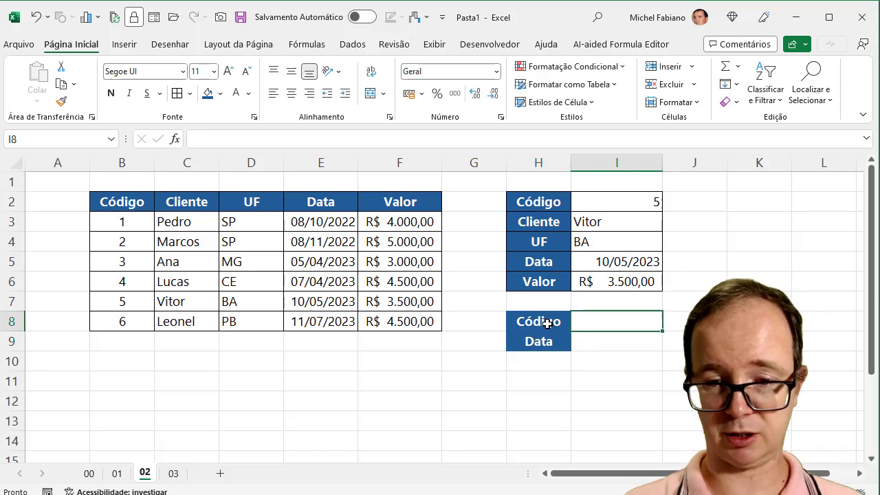
pyautogui.write('1')
pyautogui.press('Return')
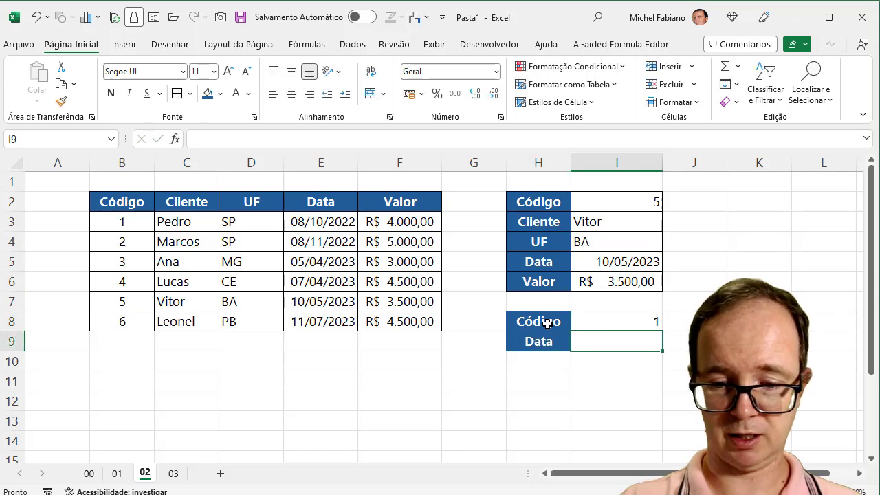
pyautogui.write('=corresp(')
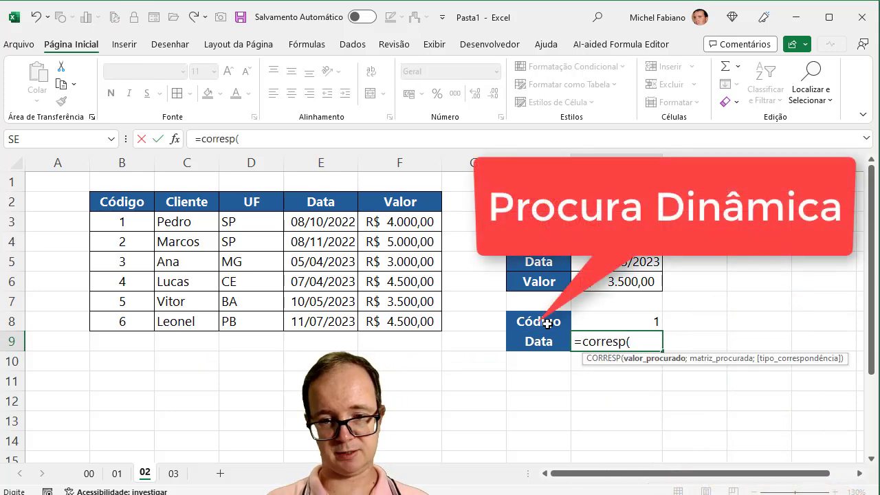
# In I9, start =ÍNDICE(B2:F8;CORRESP(I8;B2:B8;0);…) to match the row by code.
pyautogui.press('BackSpace')
pyautogui.press('BackSpace')
pyautogui.press('BackSpace')
pyautogui.press('BackSpace')
pyautogui.press('BackSpace')
pyautogui.press('BackSpace')
pyautogui.press('BackSpace')
pyautogui.press('BackSpace')
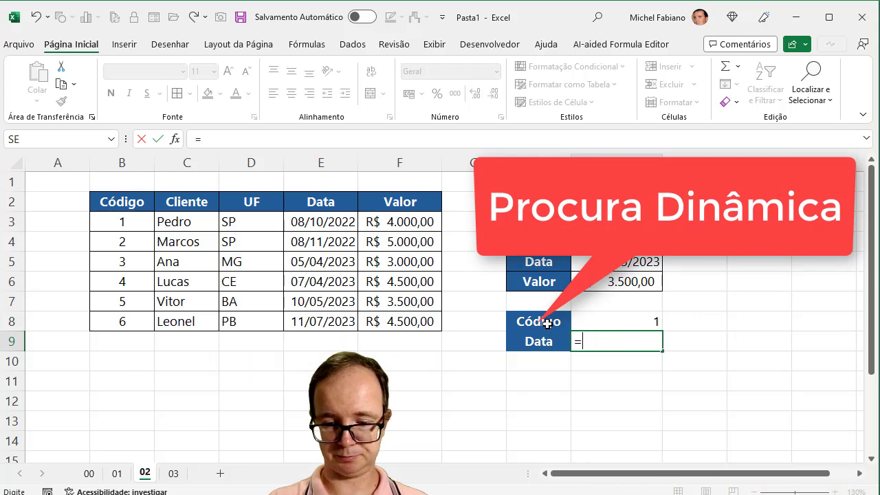
pyautogui.write('índice(')
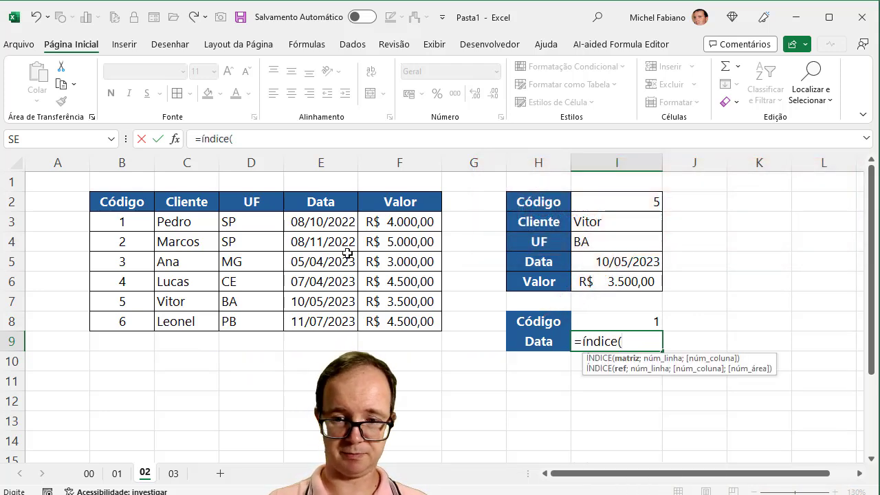
pyautogui.moveTo(123, 203); pyautogui.dragTo(394, 323)
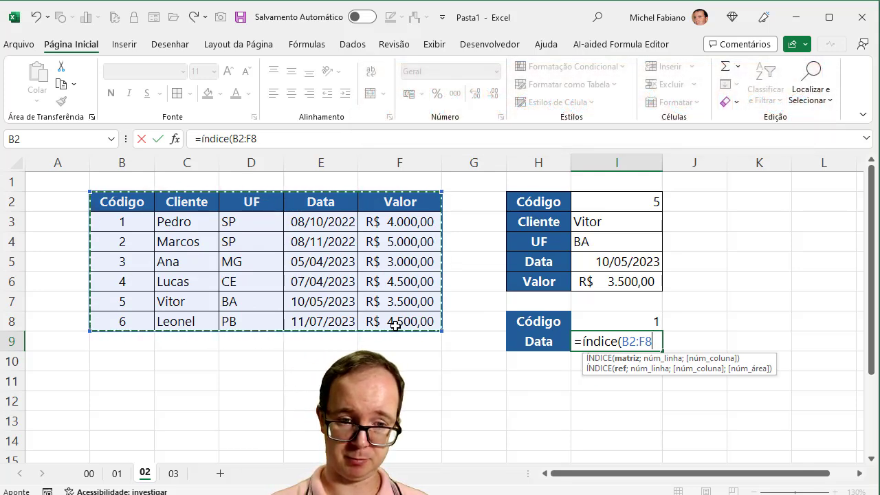
pyautogui.write(';')
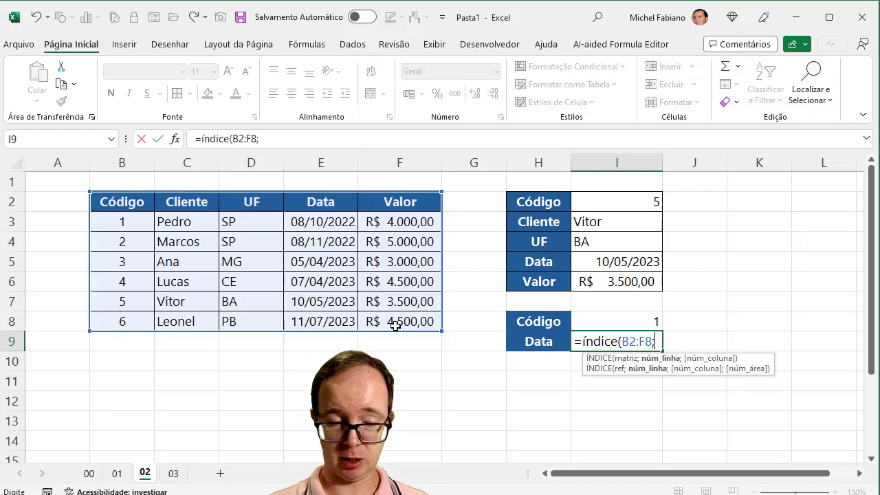
pyautogui.write('corresp')
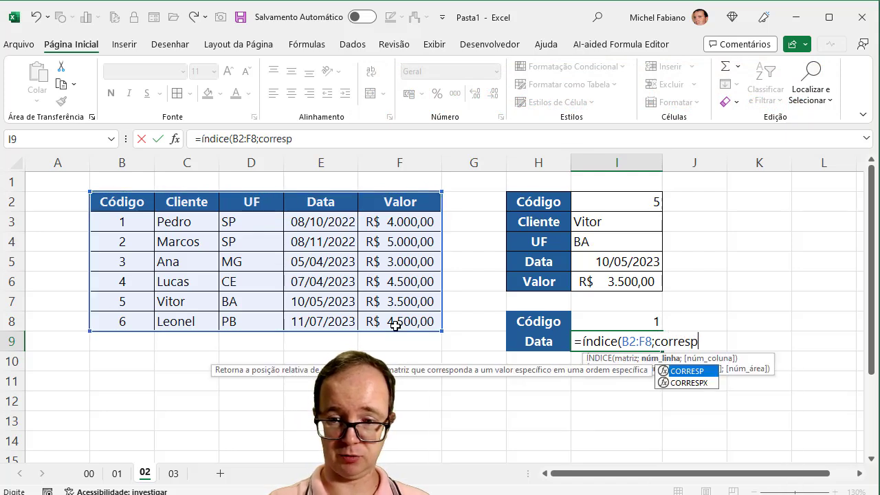
pyautogui.write('(')
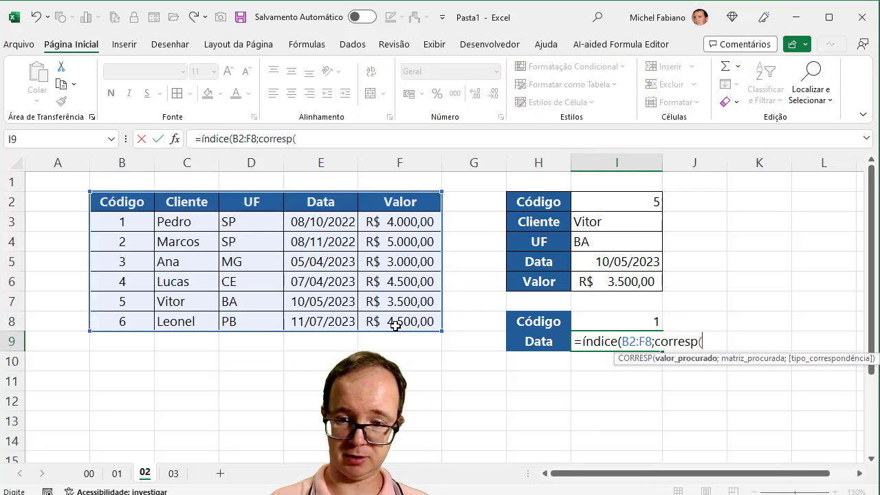
pyautogui.click(597, 321)
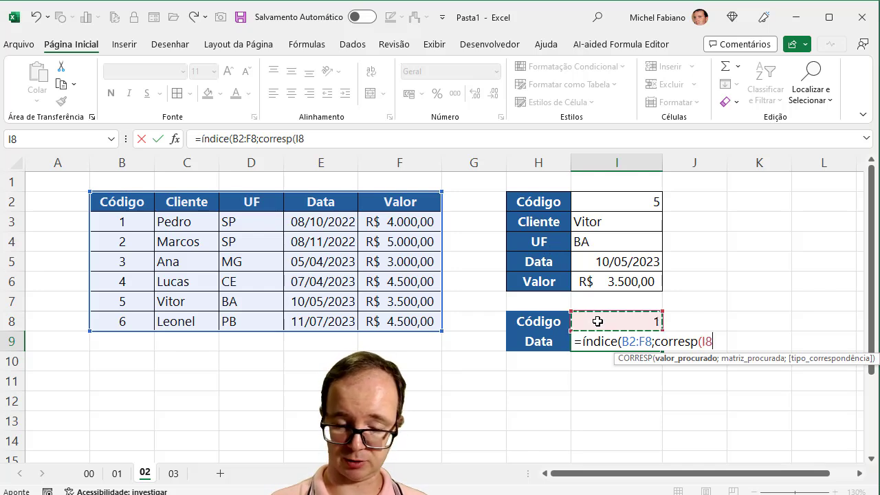
pyautogui.write(';')
pyautogui.click(122, 201)
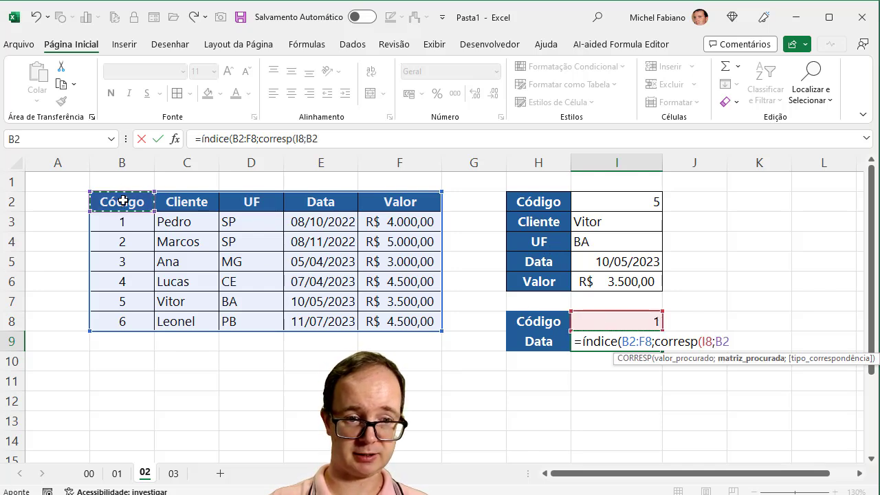
pyautogui.moveTo(122, 201); pyautogui.dragTo(121, 320)
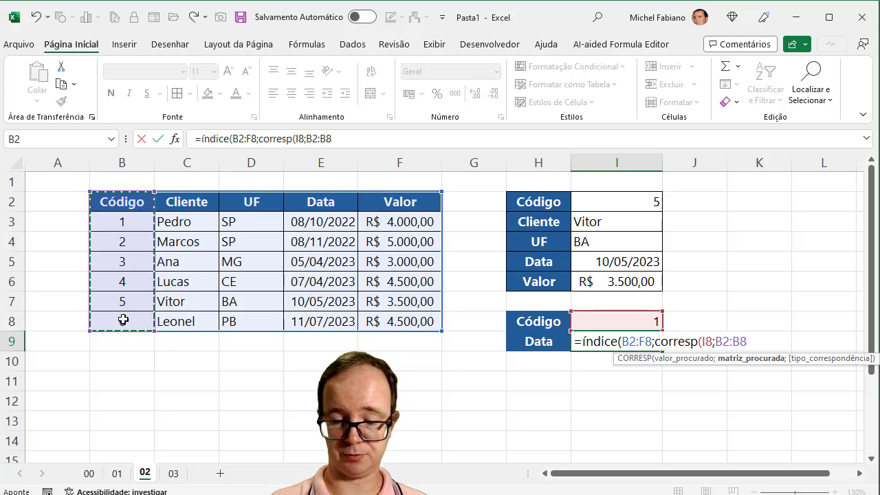
pyautogui.write(';0)')
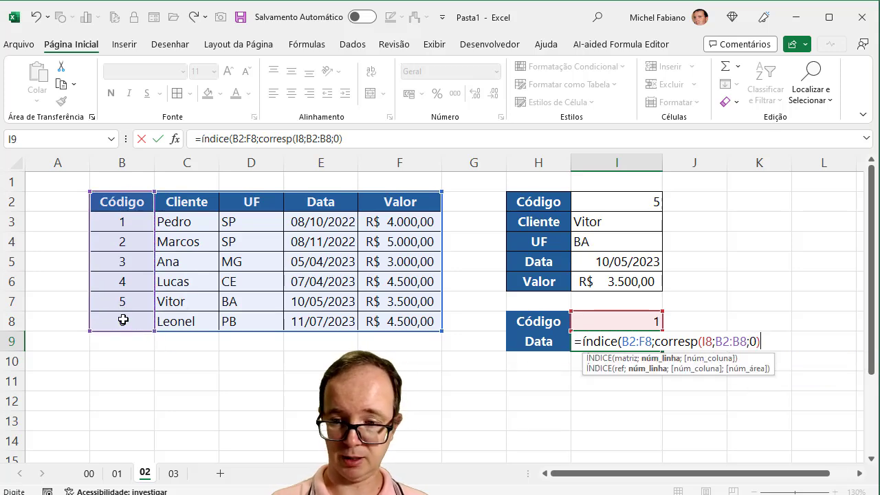
pyautogui.write(';co')
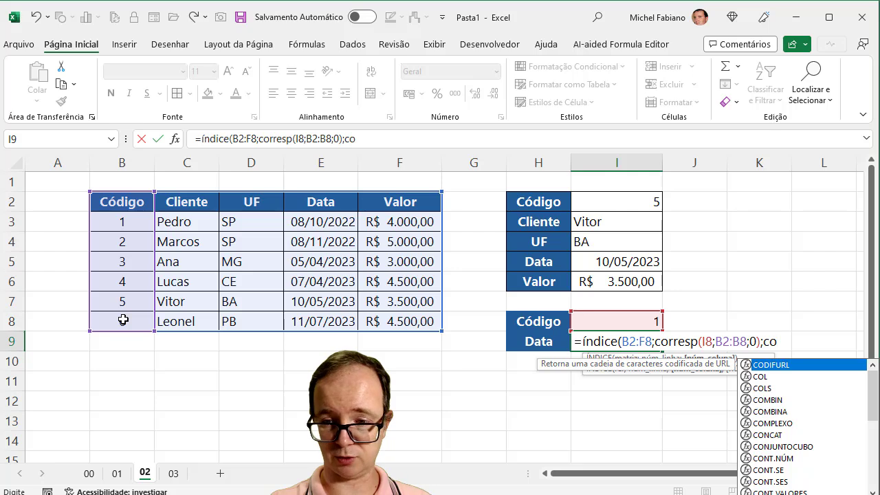
pyautogui.write('rresp(')
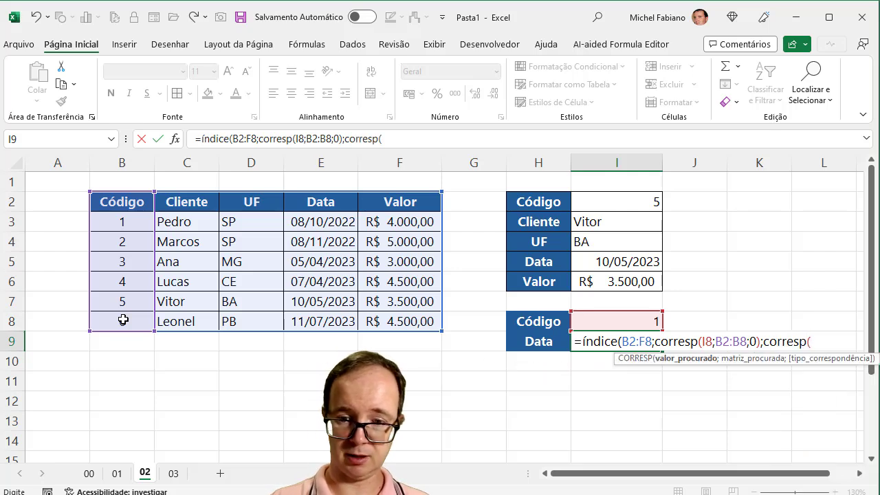
# Add the column match CORRESP(H9;B2:F2;0) and commit, returning 44842.
pyautogui.click(534, 343)
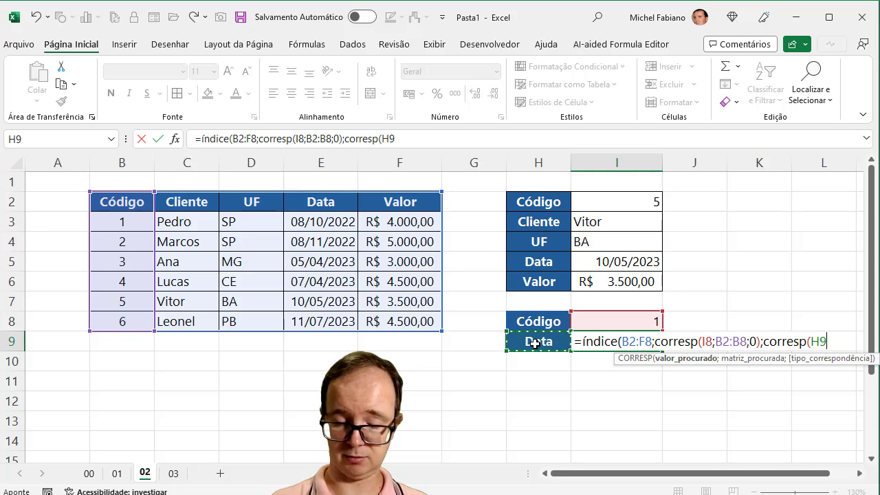
pyautogui.write(';')
pyautogui.moveTo(134, 199); pyautogui.dragTo(402, 198)
pyautogui.write(';')
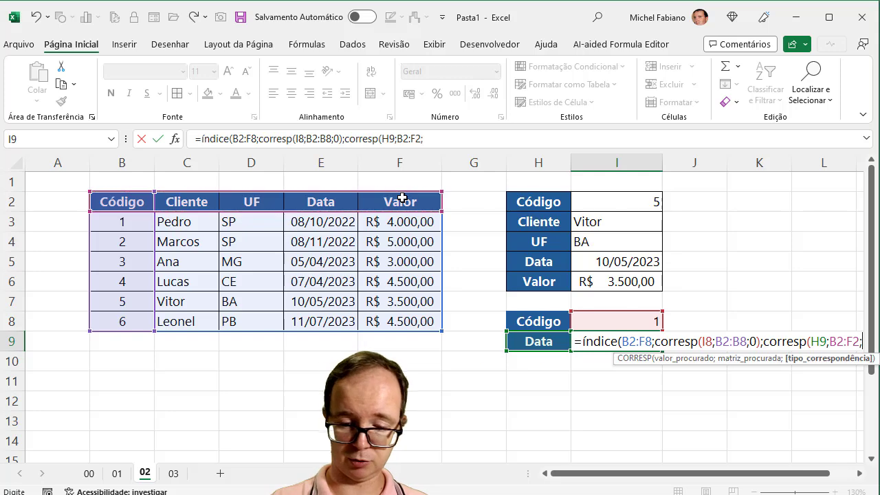
pyautogui.write('0)')
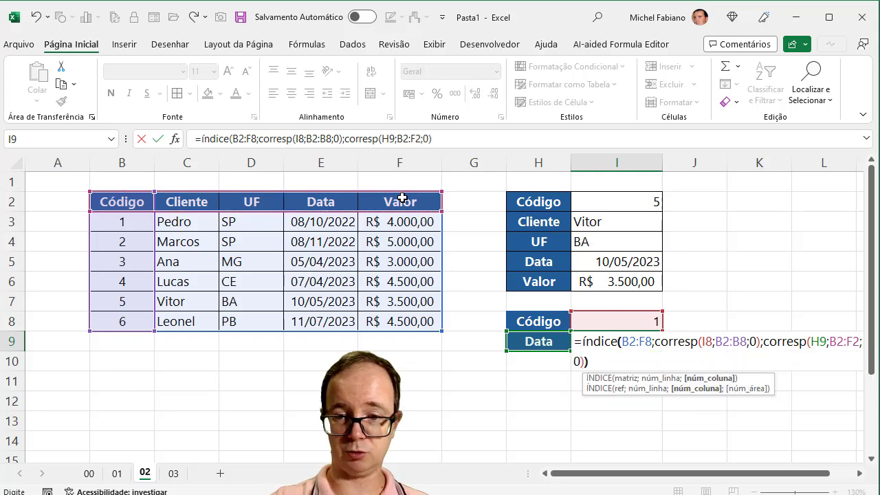
pyautogui.write(')')
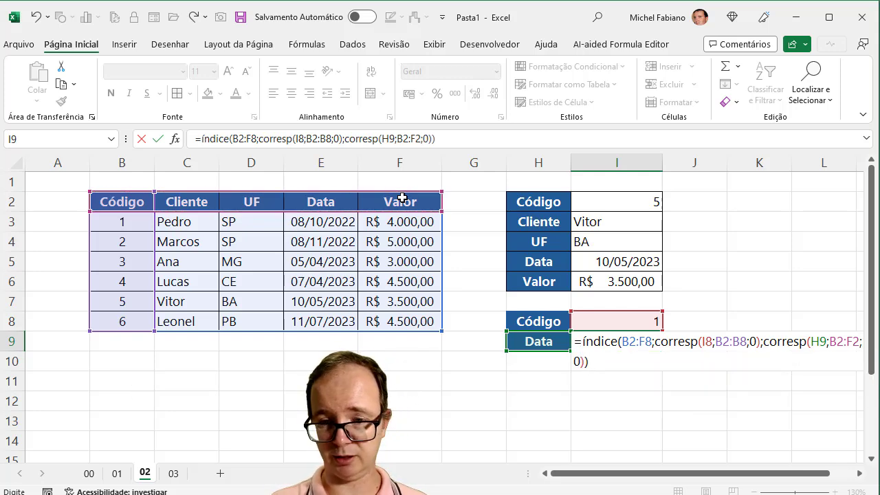
pyautogui.press('Return')
pyautogui.press('Up')
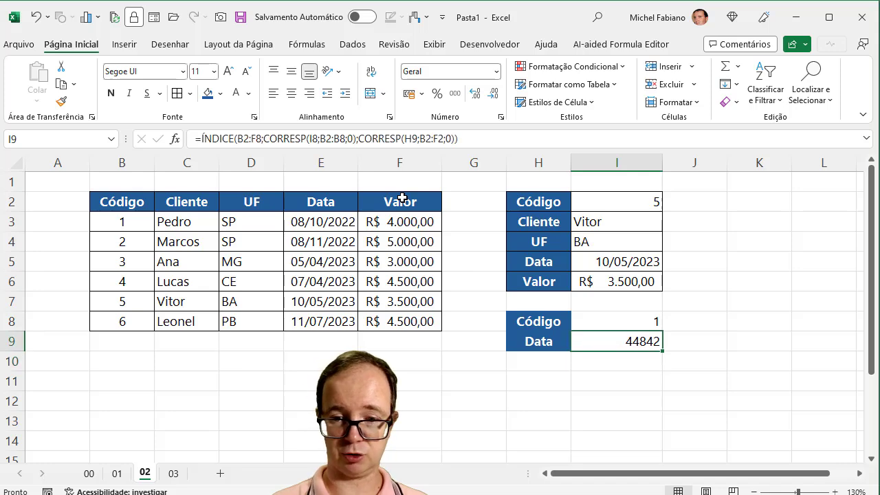
# Change the H9 label to UF, then Valor, and finally Cliente, so I9 returns Pedro.
pyautogui.press('Left')
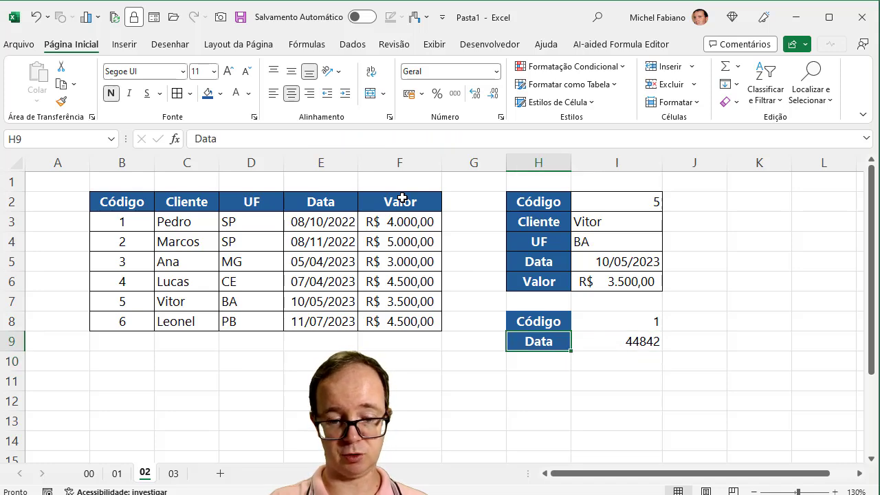
pyautogui.write('UF')
pyautogui.press('Up')
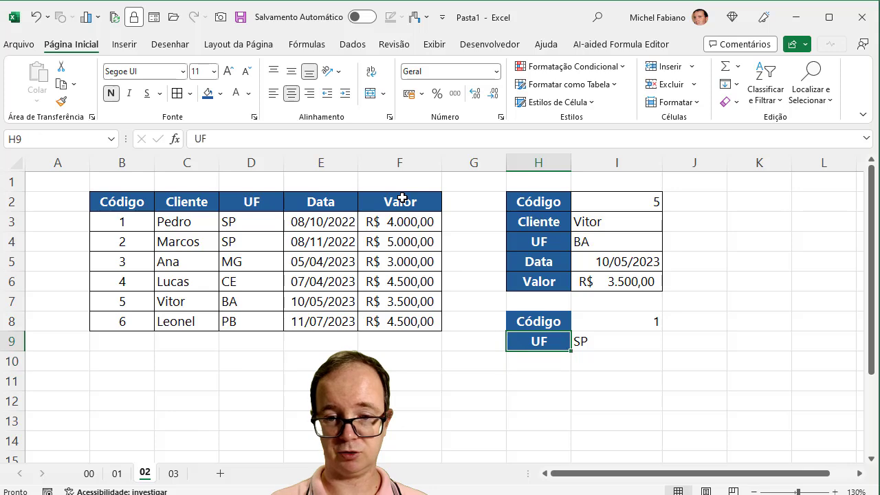
pyautogui.write('Valor')
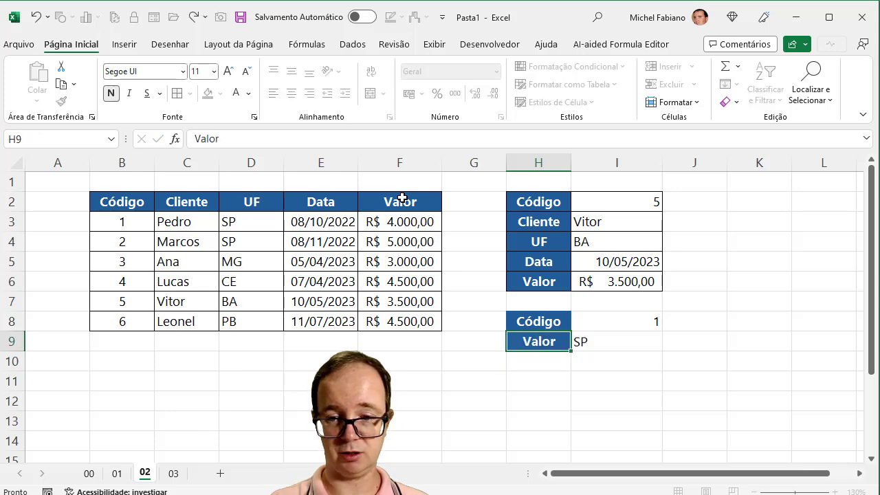
pyautogui.press('Return')
pyautogui.press('Up')
pyautogui.write('Cliente')
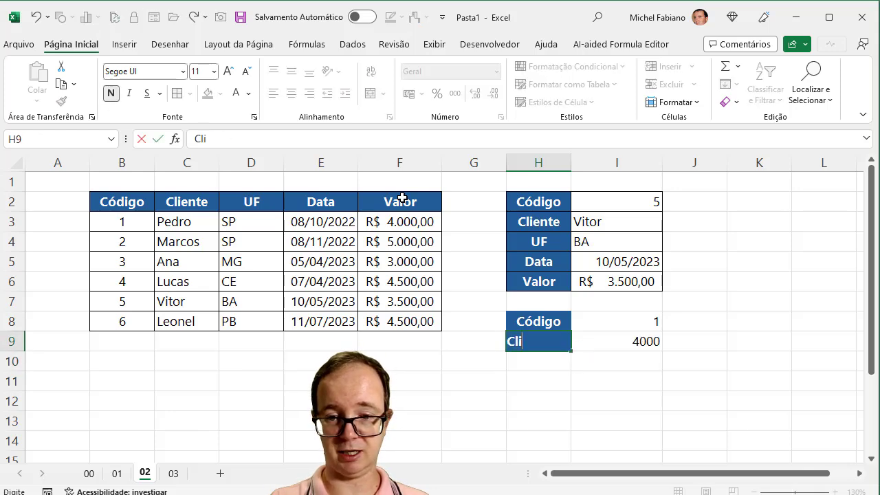
pyautogui.press('Return')
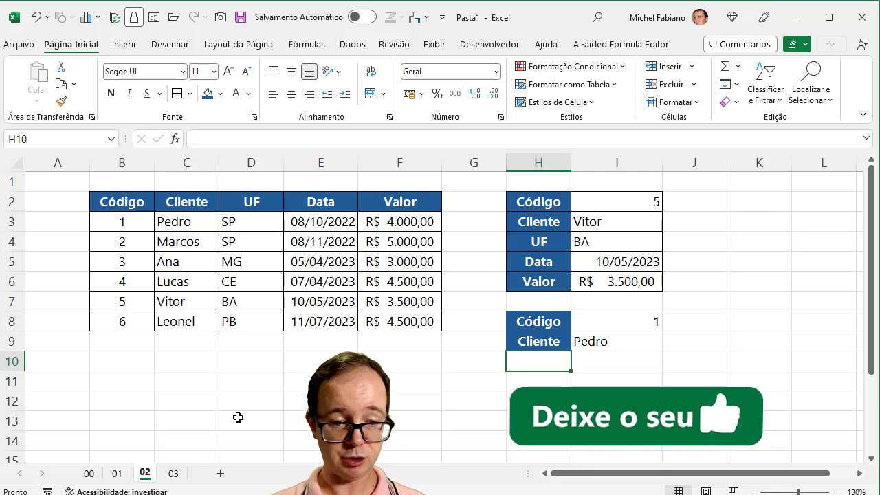
# On sheet 03, start a PROCX formula in I3 using the absolute Código cell $I$2.
pyautogui.click(174, 475)
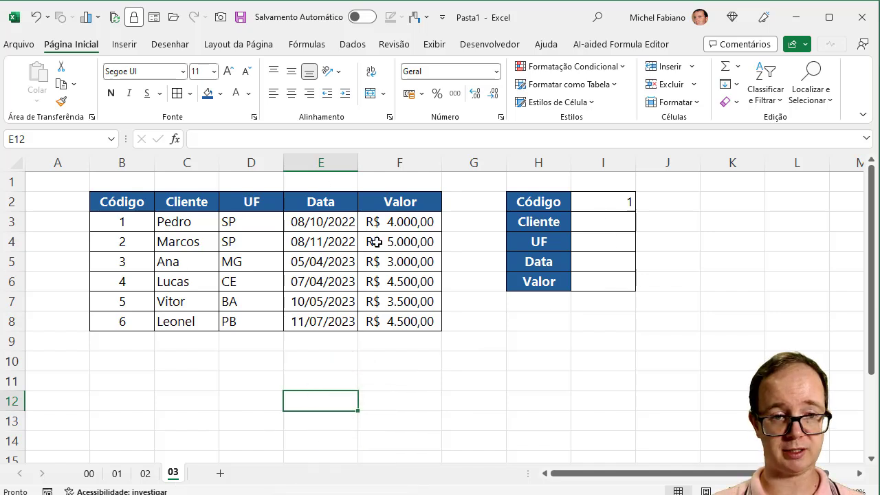
pyautogui.click(617, 223)
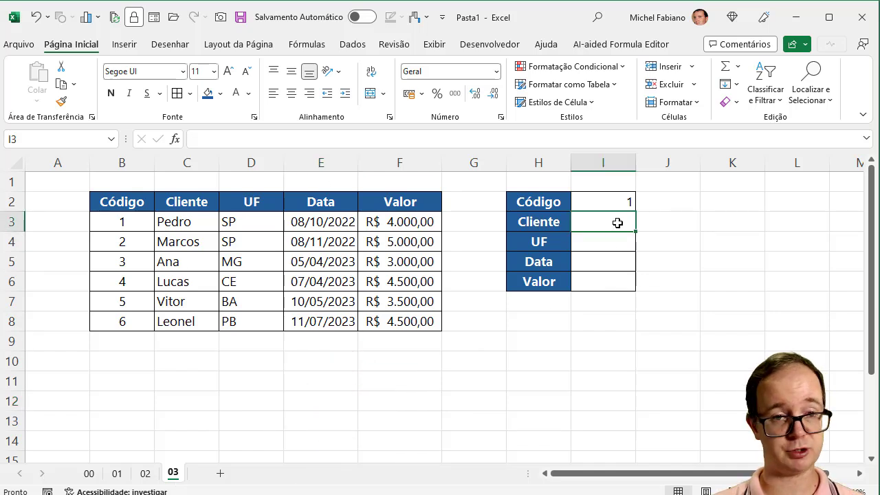
pyautogui.write('=procv')
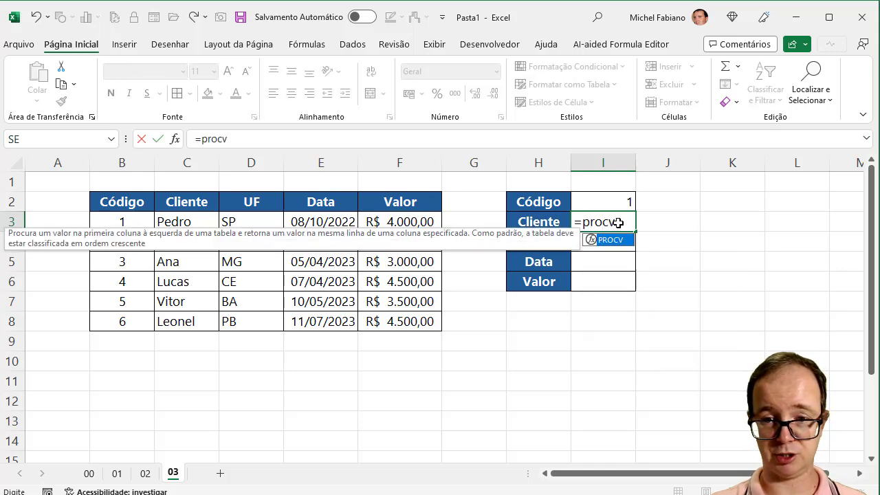
pyautogui.press('BackSpace')
pyautogui.write('x(')
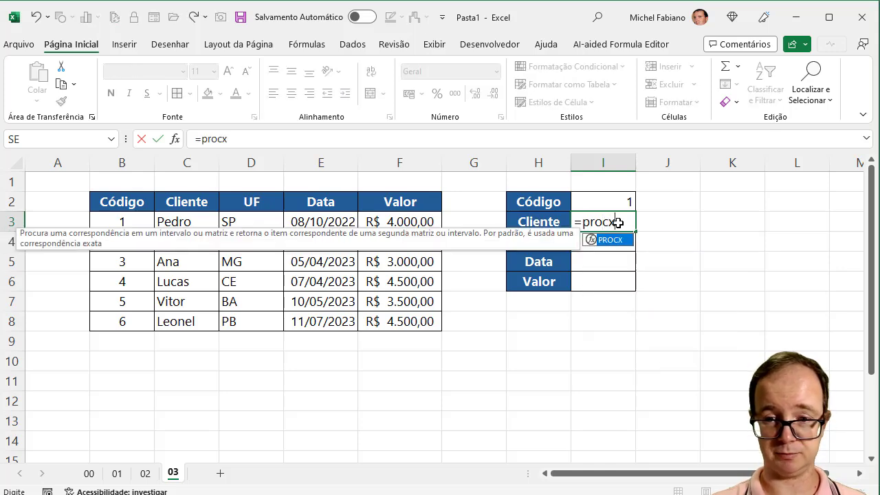
pyautogui.click(626, 205)
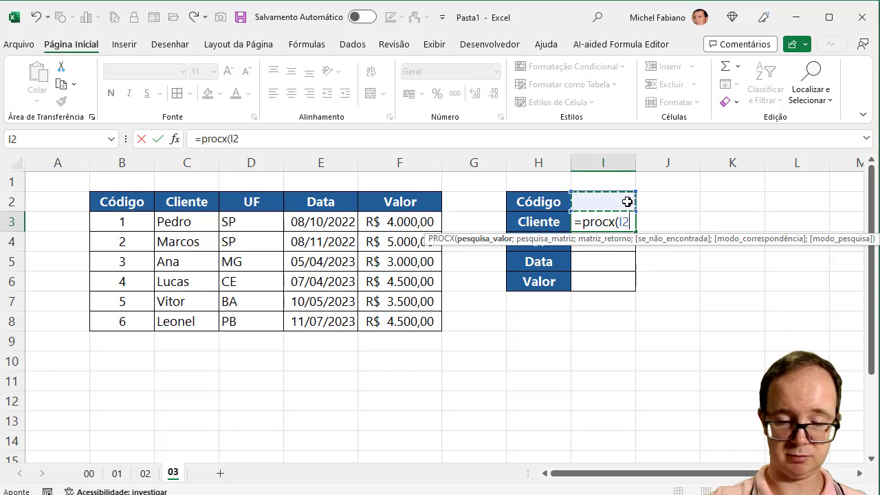
pyautogui.press('F4')
pyautogui.write(';')
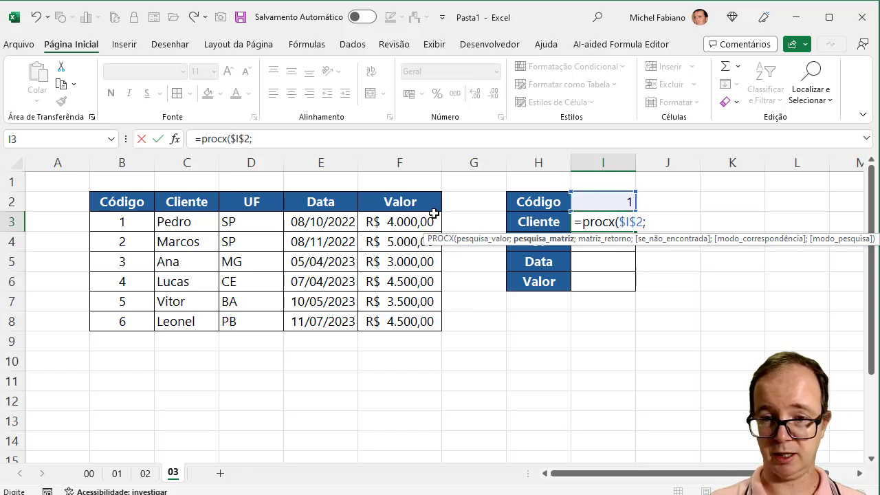
# Finish =PROCX($I$2;$B$2:$B$8;C2:C8) in I3 and fill it down through I6.
pyautogui.moveTo(141, 207); pyautogui.dragTo(131, 320)
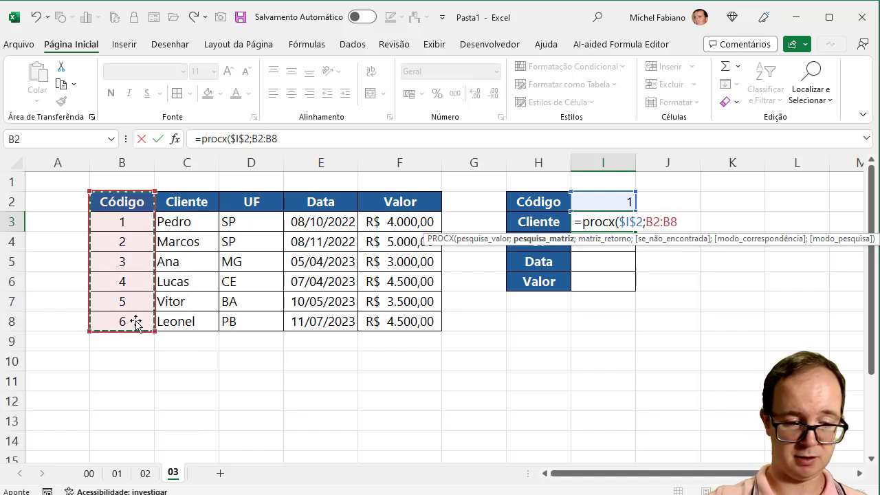
pyautogui.press('F4')
pyautogui.write(';')
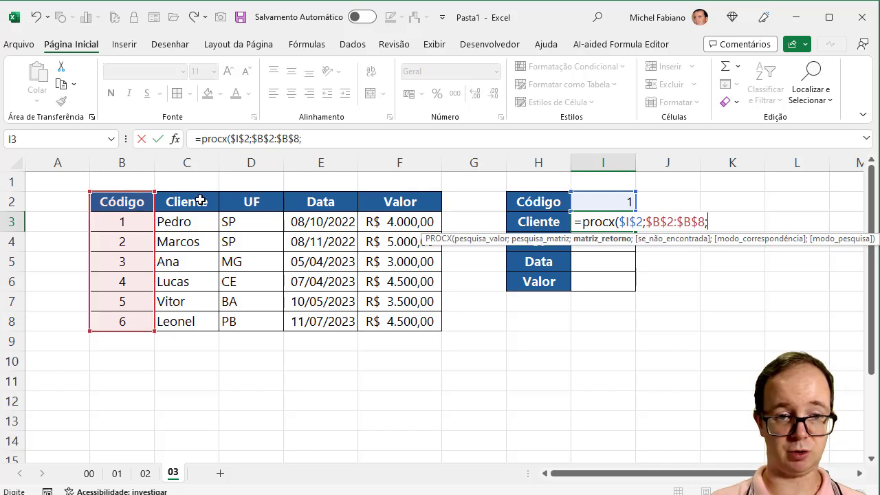
pyautogui.moveTo(199, 200); pyautogui.dragTo(191, 321)
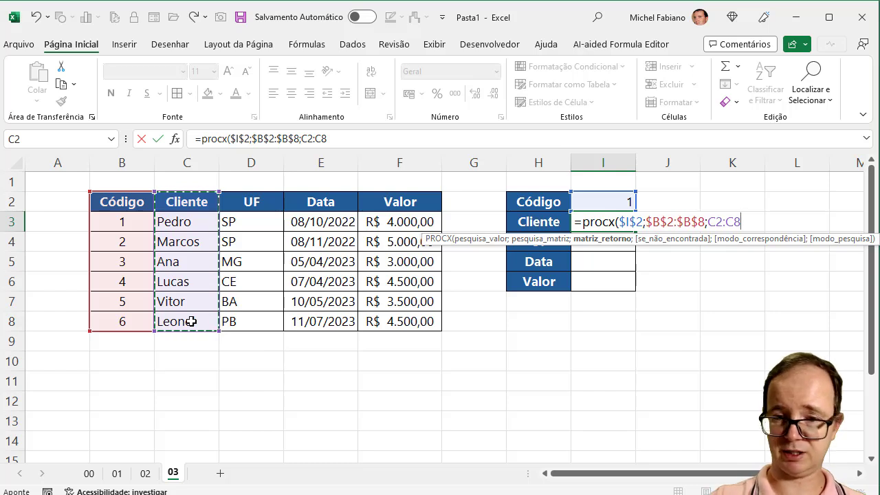
pyautogui.write(')')
pyautogui.press('Return')
pyautogui.press('Up')
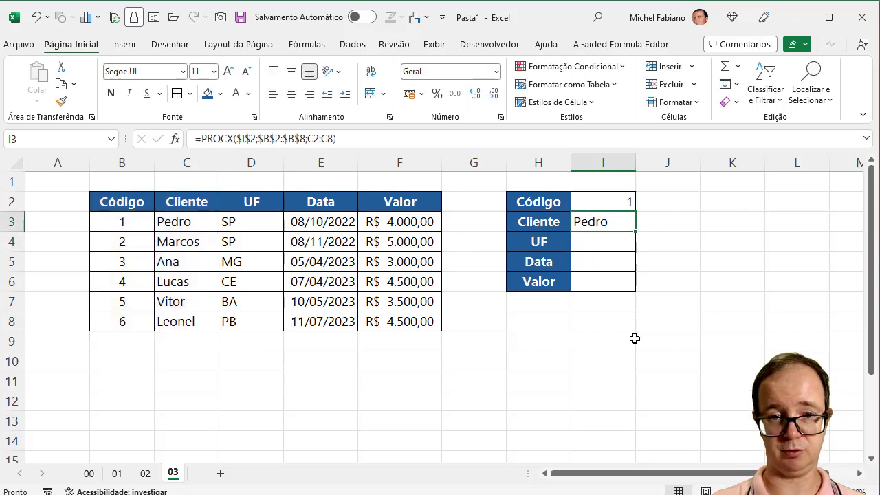
pyautogui.moveTo(635, 232); pyautogui.dragTo(633, 284)
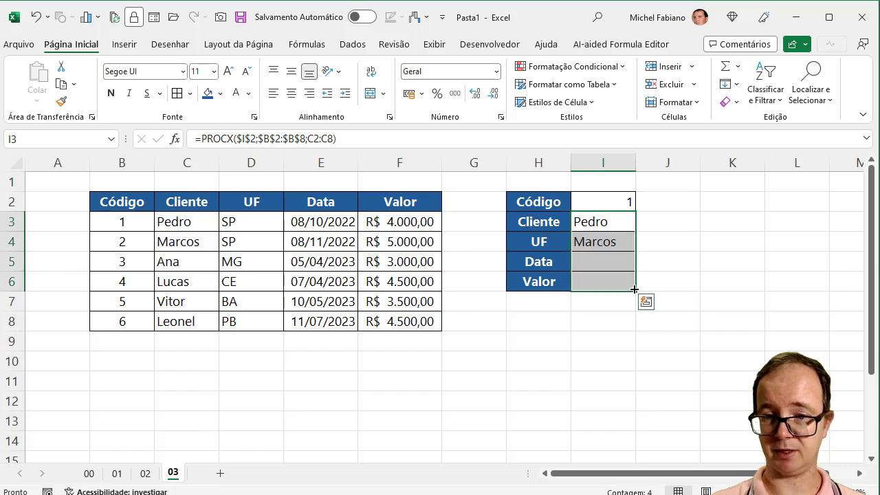
# Change the PROCX return ranges in I4, I5 and I6 to D2:D8, E2:E8 and F2:F8.
pyautogui.doubleClick(619, 243)
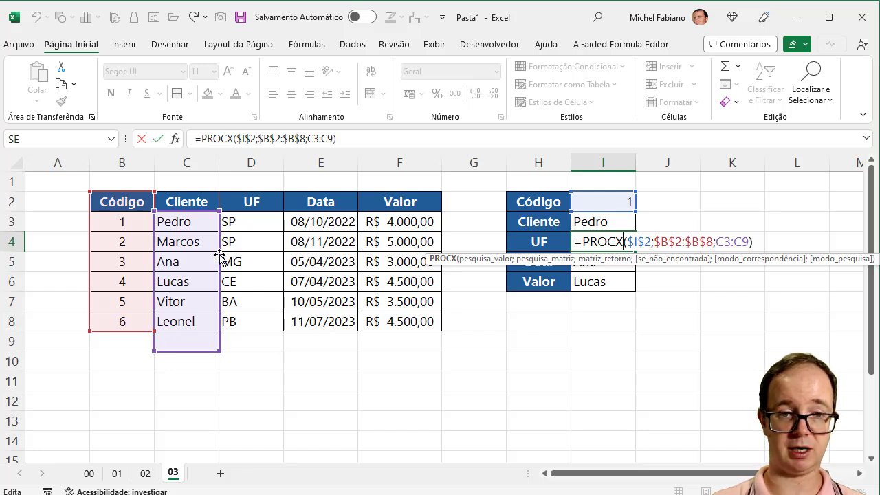
pyautogui.moveTo(219, 255); pyautogui.dragTo(269, 244)
pyautogui.press('Return')
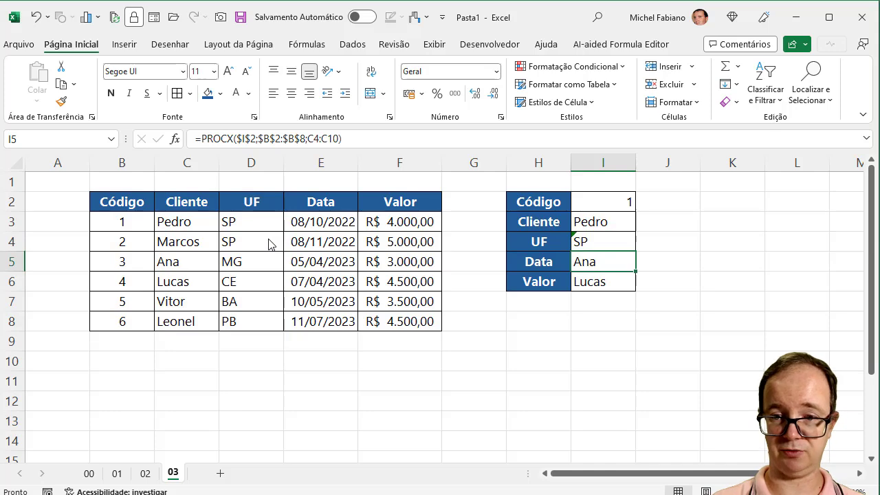
pyautogui.doubleClick(599, 261)
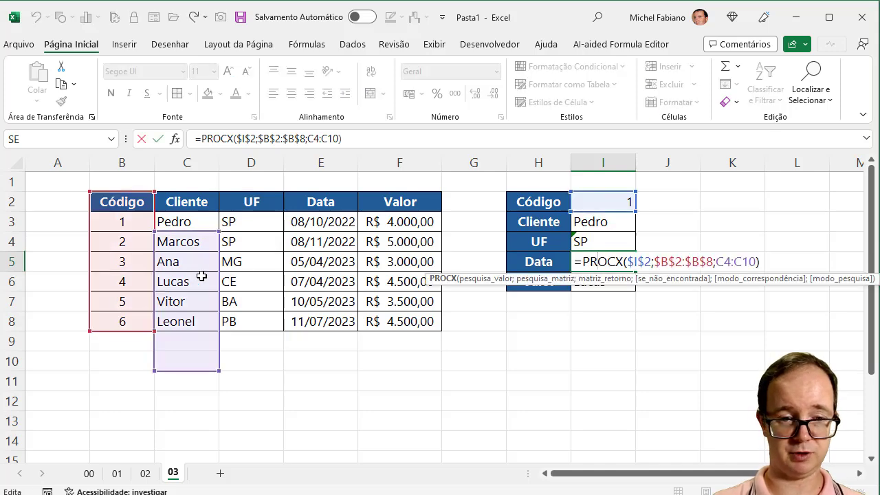
pyautogui.moveTo(216, 279); pyautogui.dragTo(321, 251)
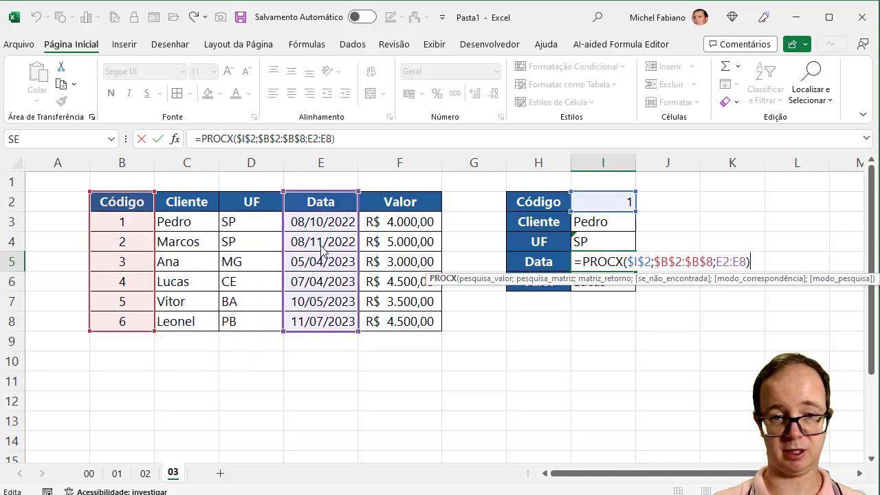
pyautogui.press('Return')
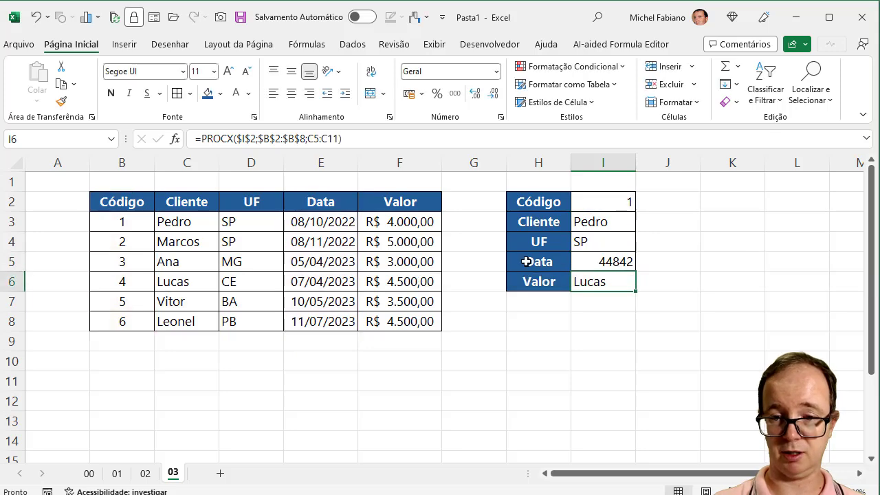
pyautogui.doubleClick(617, 281)
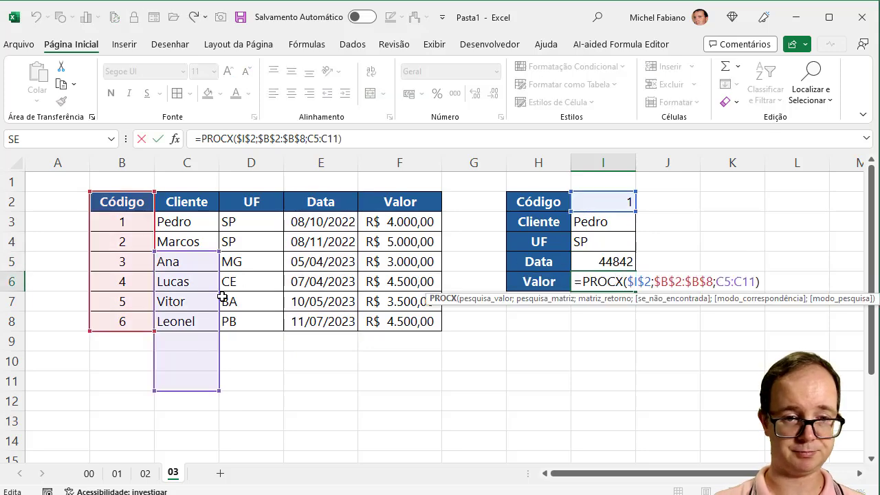
pyautogui.moveTo(227, 299); pyautogui.dragTo(412, 249)
pyautogui.press('Return')
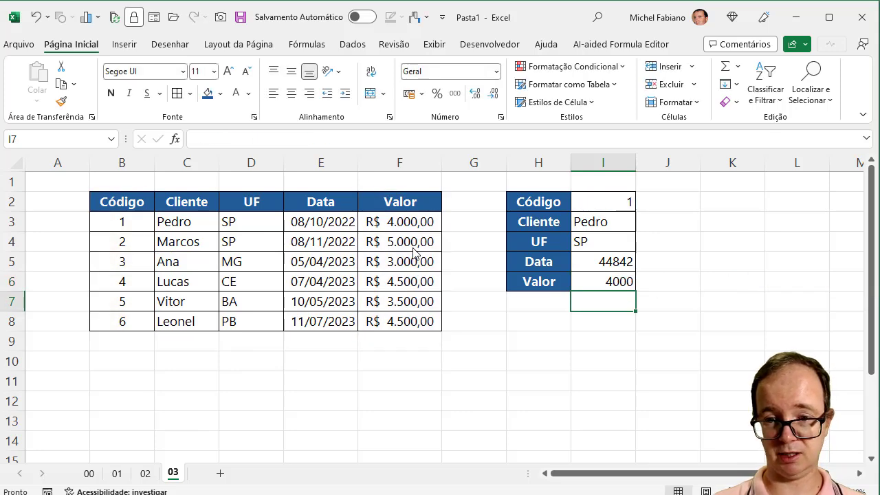
# Format the Data result in I5 as a short date (Data Abreviada).
pyautogui.click(613, 268)
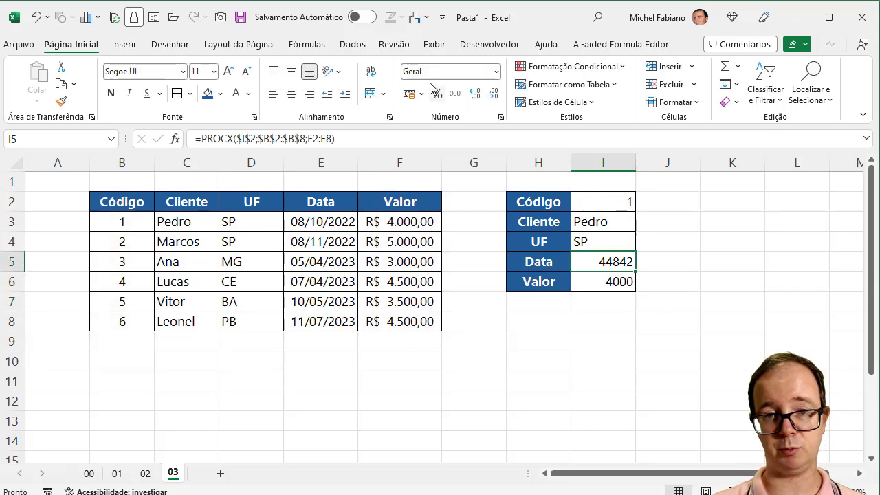
pyautogui.click(408, 94)
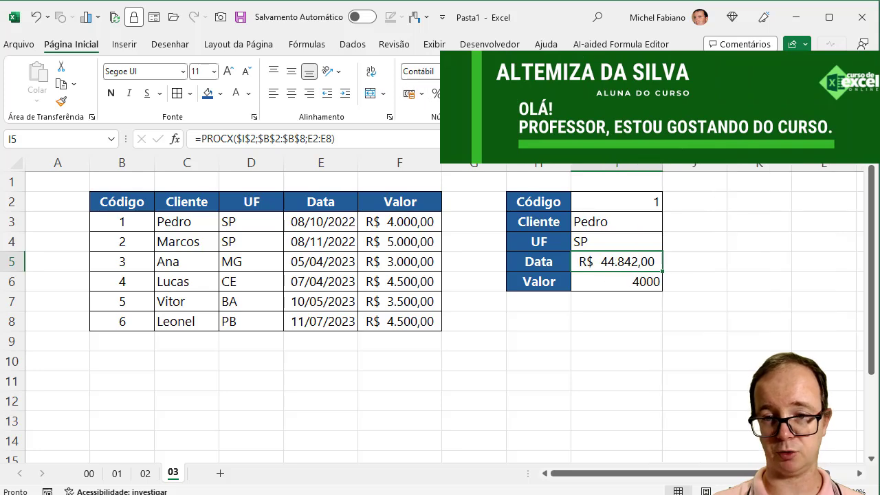
pyautogui.click(471, 71)
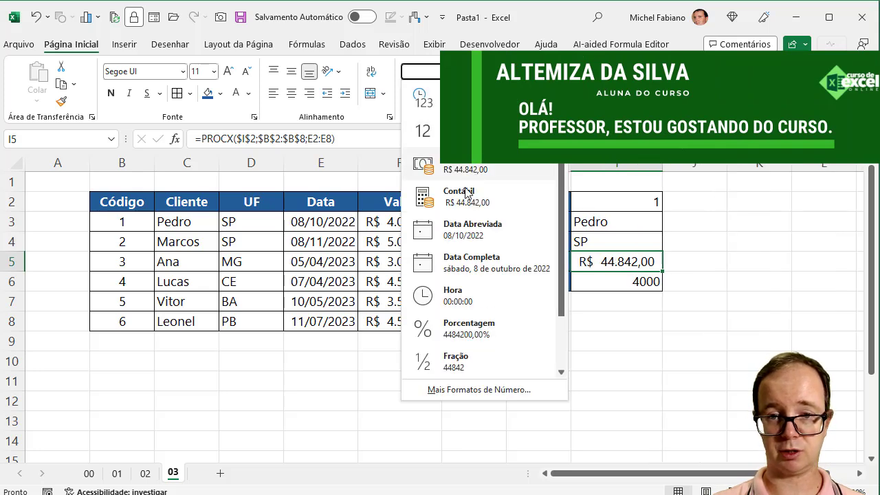
pyautogui.click(469, 229)
# Apply the Contábil accounting format to the Valor result in I6, then review I3's formula.
pyautogui.click(640, 288)
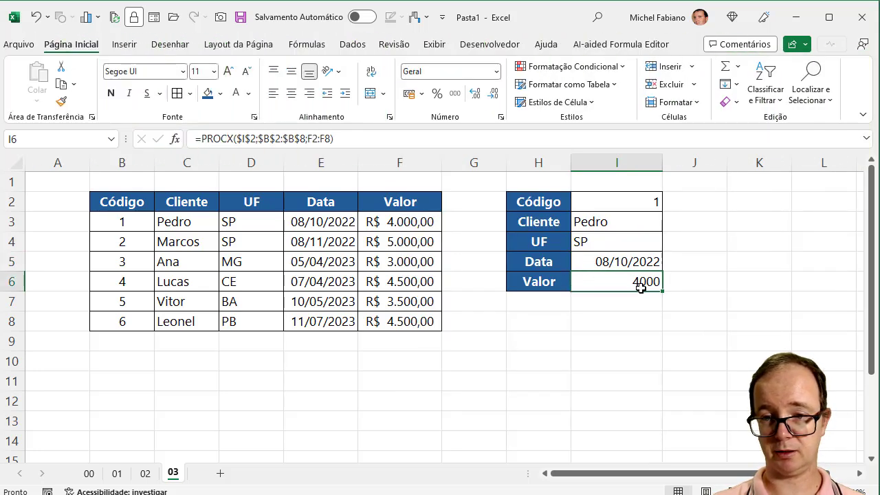
pyautogui.click(408, 96)
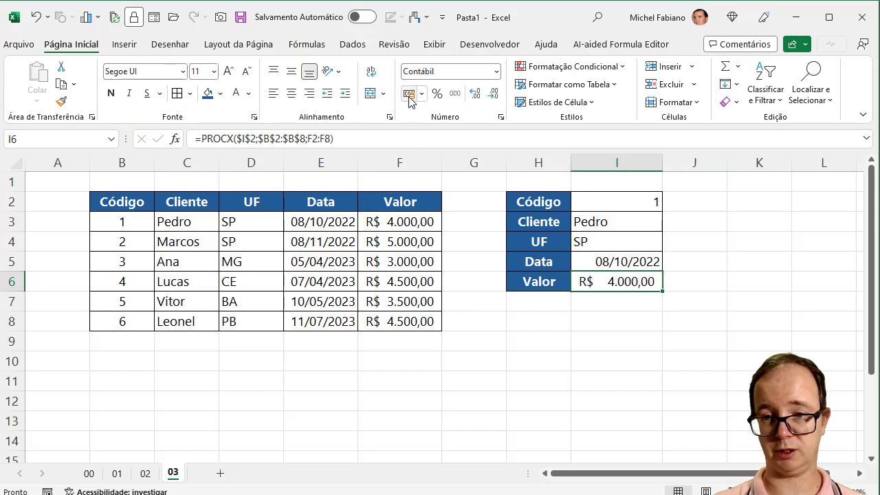
pyautogui.doubleClick(632, 225)
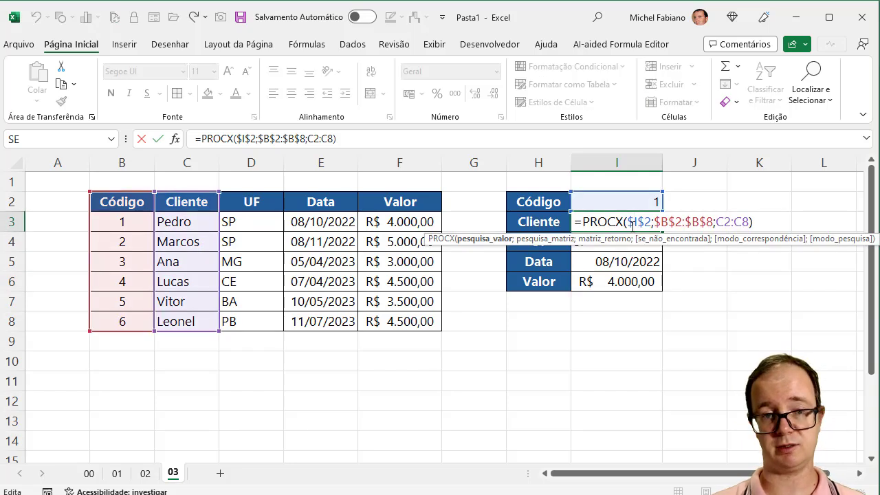